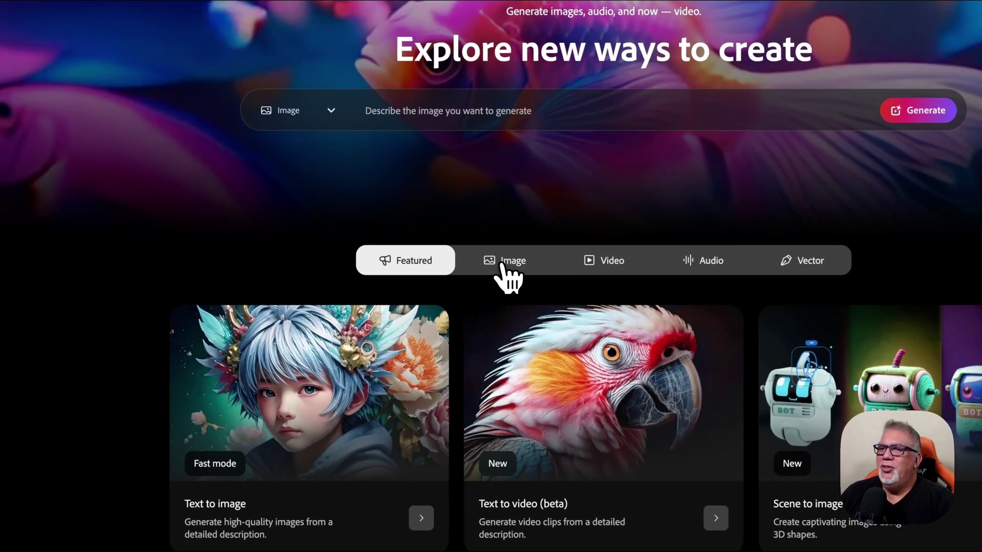
# Go to the Image section and open the Generative fill tool.
pyautogui.click(504, 264)
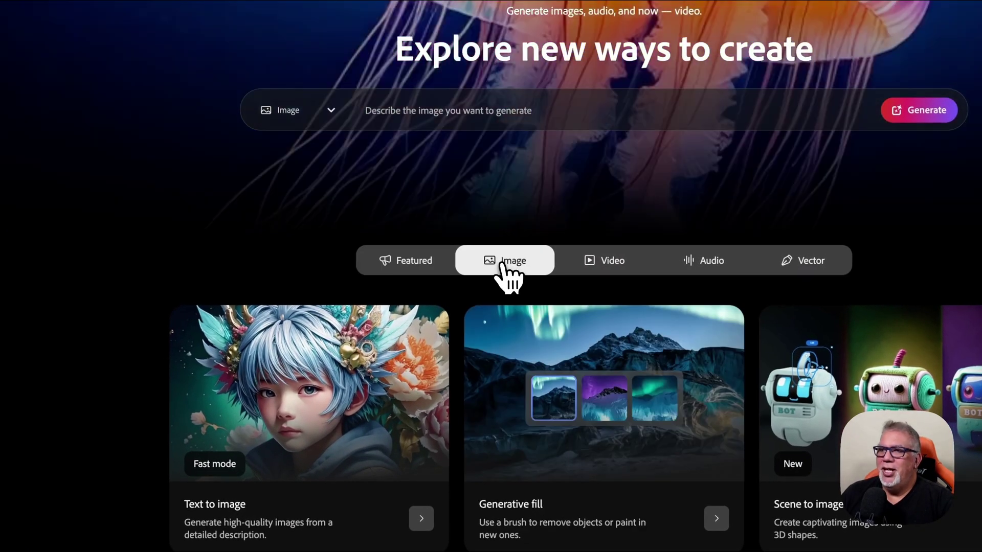
pyautogui.scroll(-1, 471, 286)
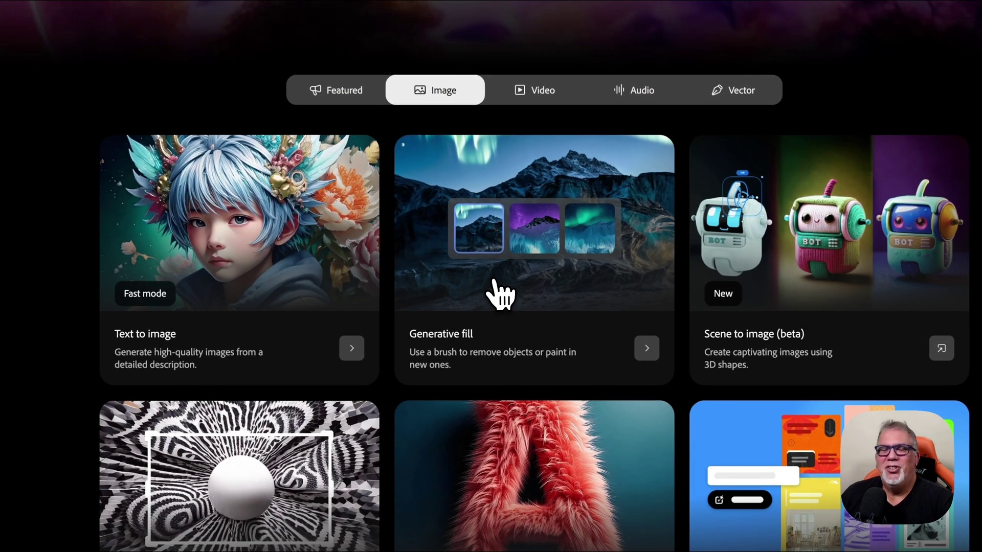
pyautogui.click(493, 280)
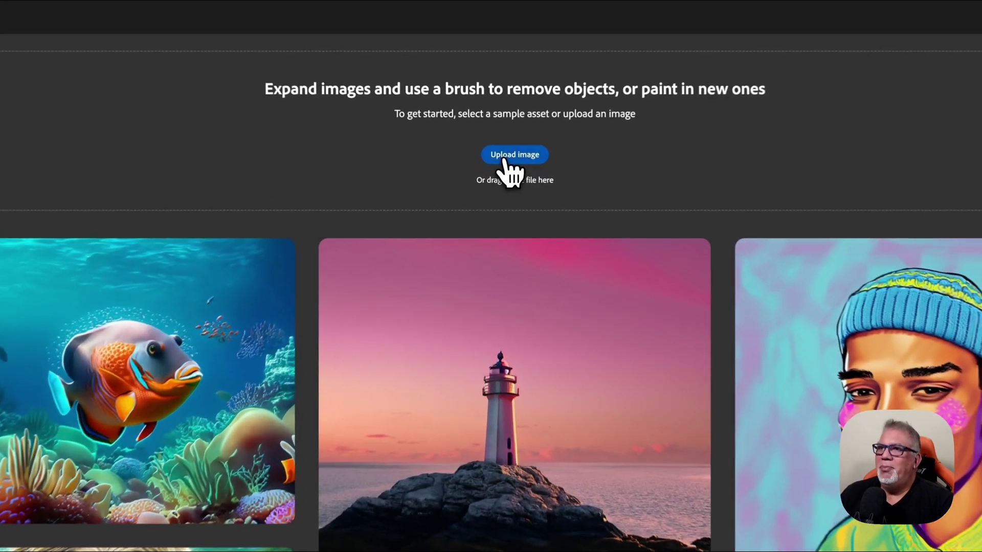
# Upload the Leonardo classroom photo of students drawing from the Desktop's FIREFLY folder.
pyautogui.click(489, 169)
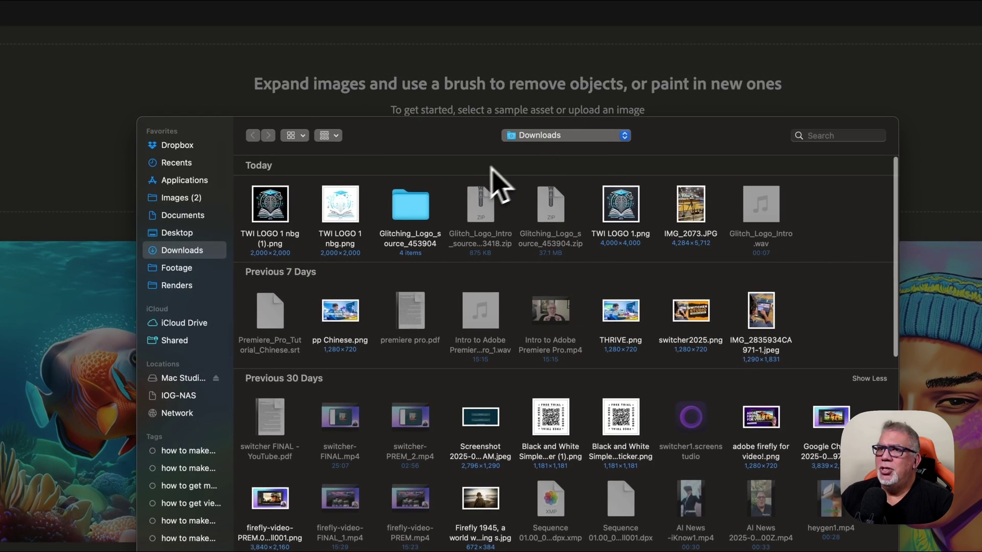
pyautogui.scroll(-1, 430, 300)
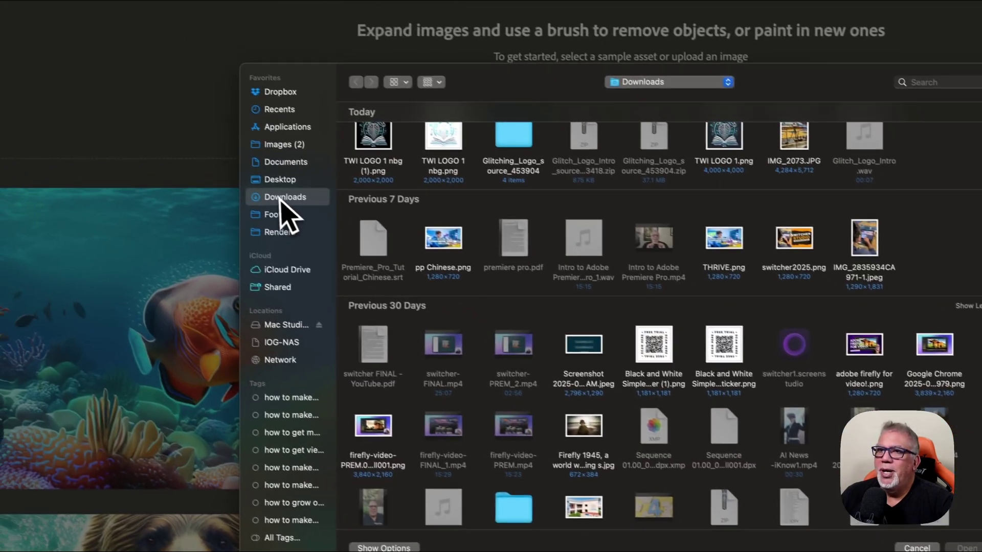
pyautogui.click(279, 178)
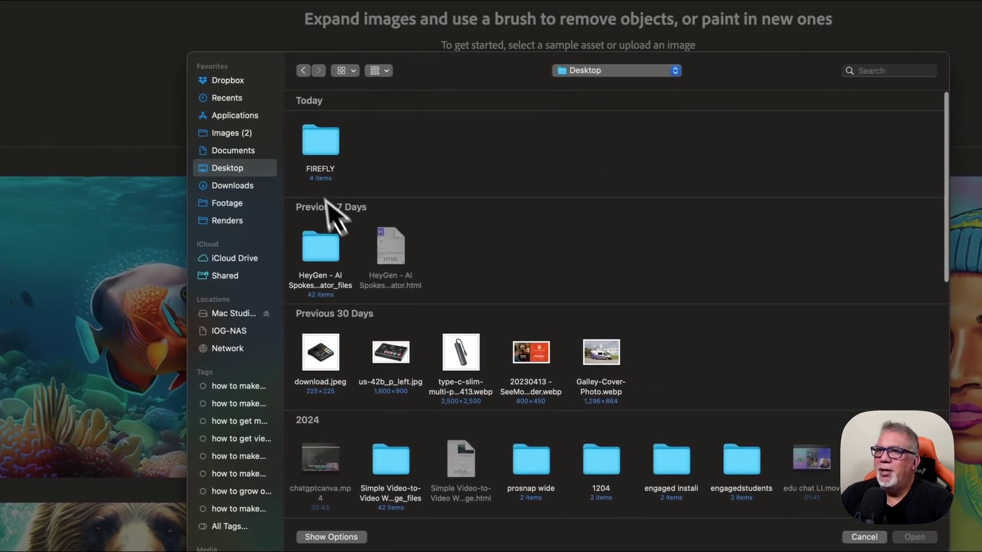
pyautogui.click(315, 153)
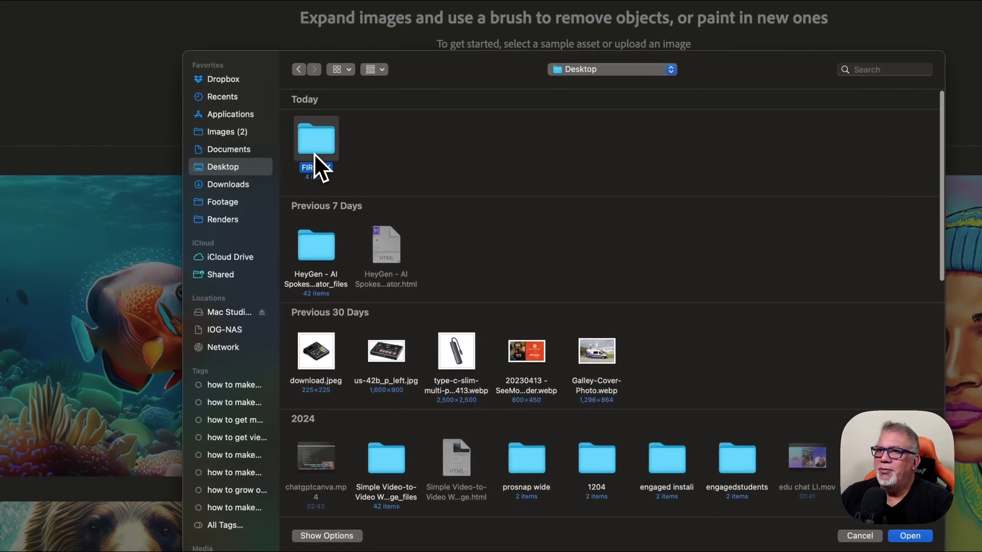
pyautogui.doubleClick(315, 154)
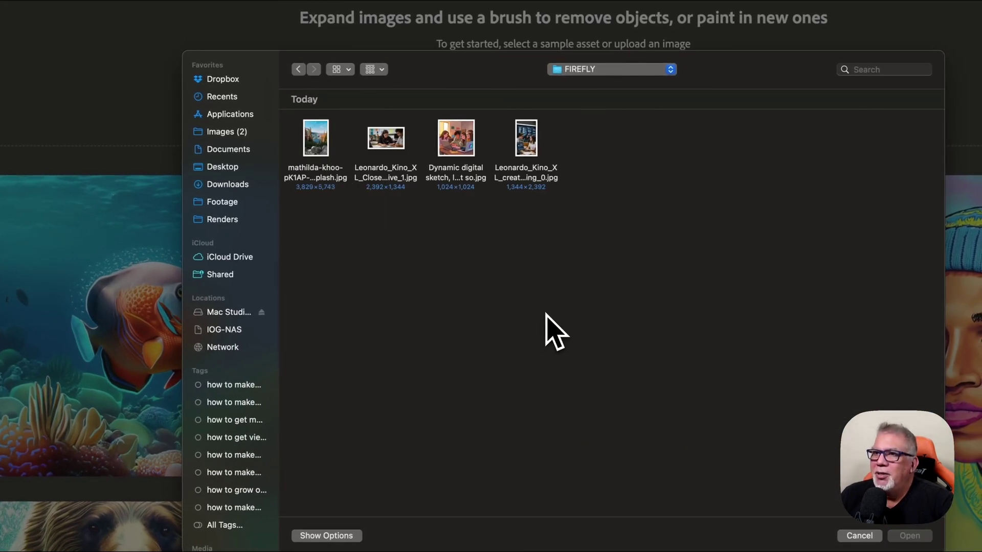
pyautogui.doubleClick(384, 139)
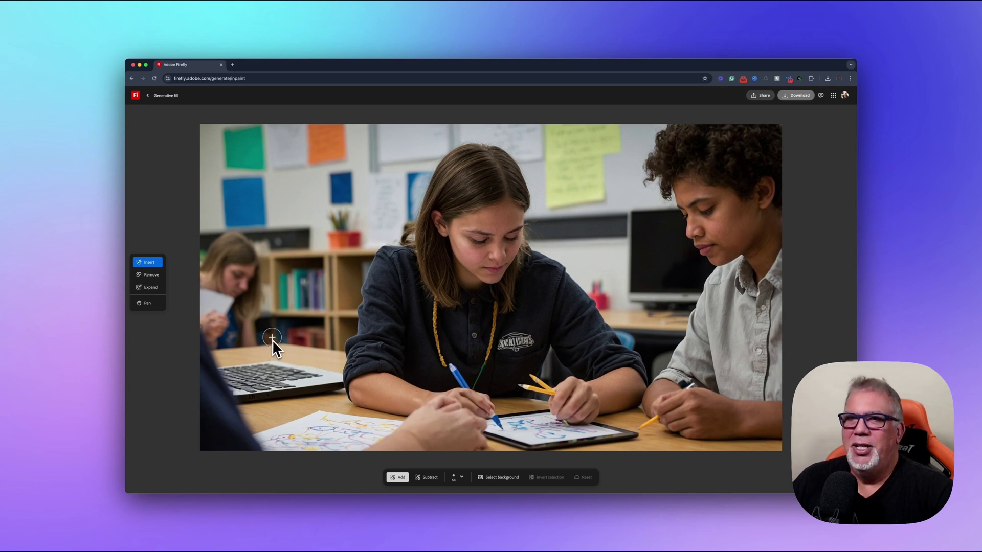
# Pan the classroom photo slightly within the editor and switch to the Remove tool.
pyautogui.hscroll(-1, 272, 340)
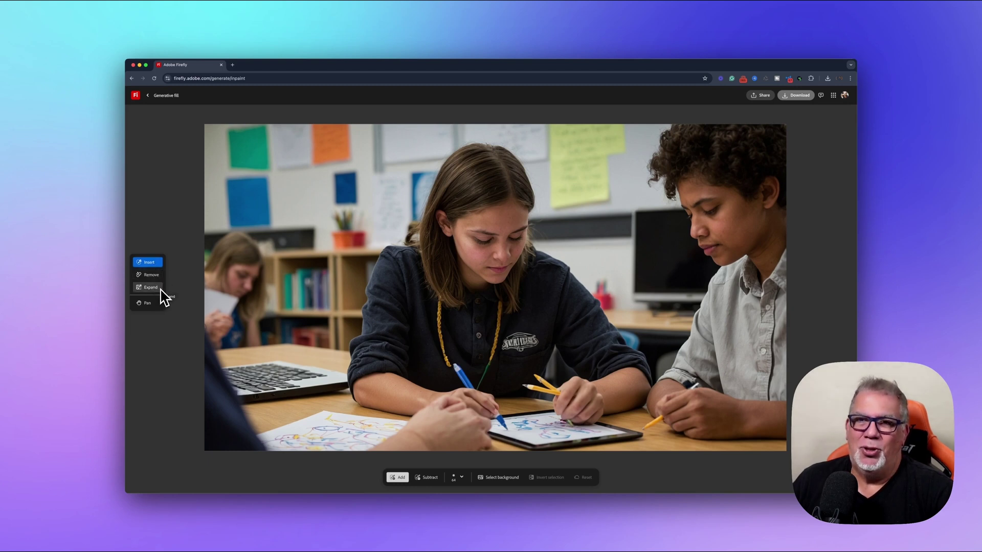
pyautogui.click(153, 303)
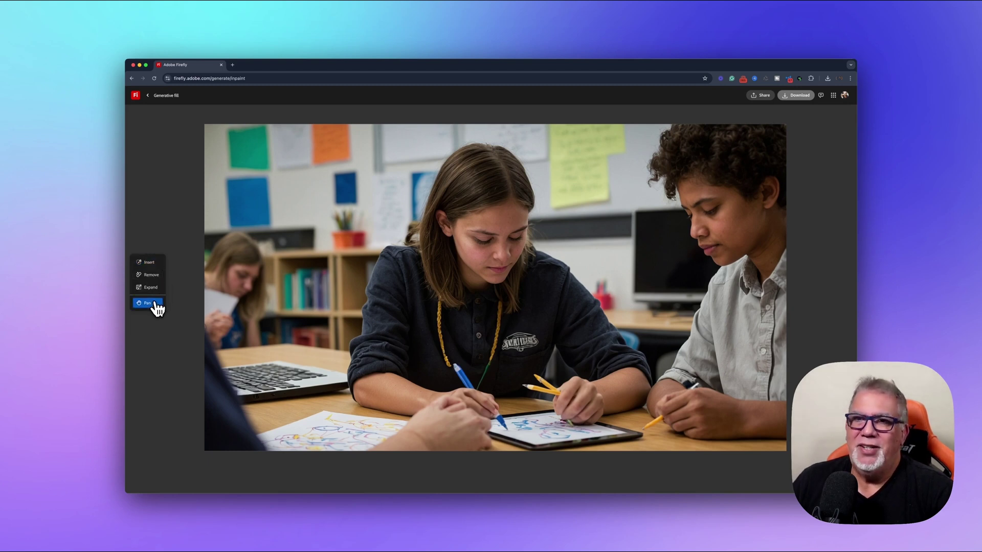
pyautogui.moveTo(309, 256)
pyautogui.mouseDown()
pyautogui.moveTo(363, 260)
pyautogui.moveTo(289, 275)
pyautogui.moveTo(316, 268)
pyautogui.mouseUp()
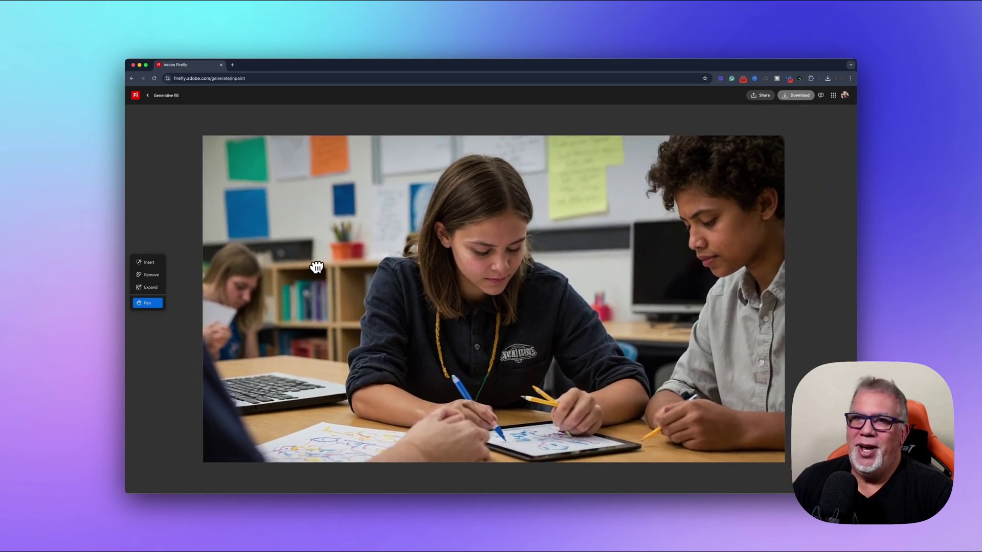
pyautogui.click(152, 276)
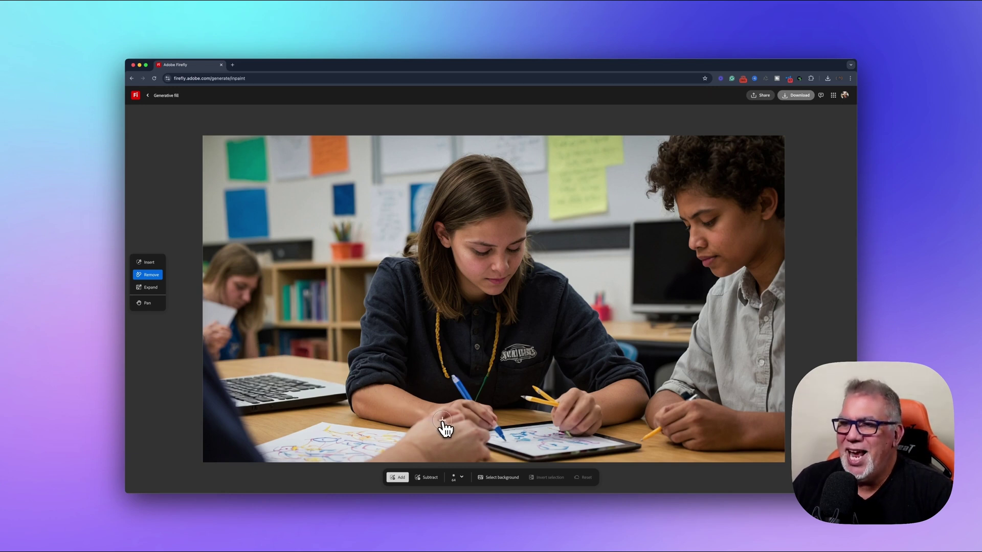
# Brush a mask over the foreground hand down to the bottom edge and remove it.
pyautogui.scroll(-2, 412, 449)
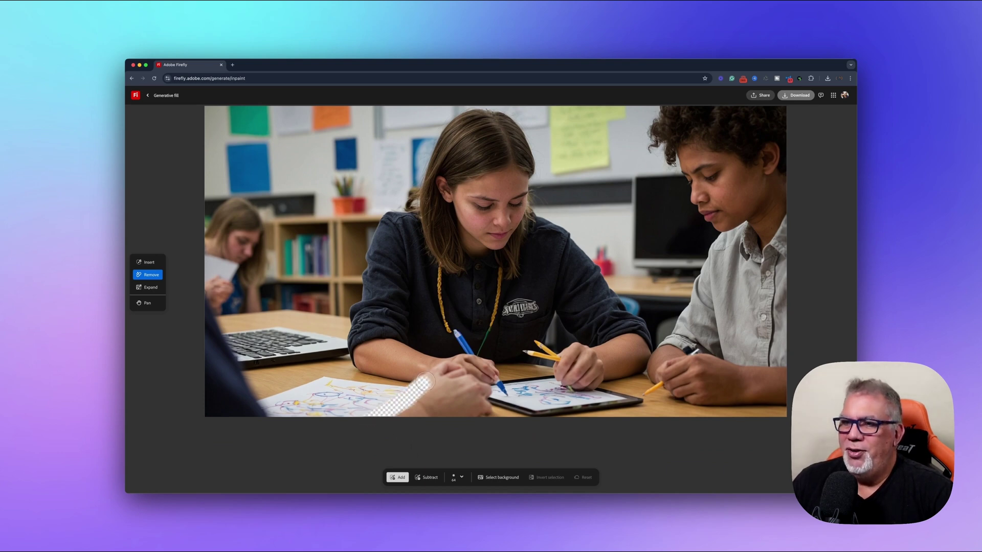
pyautogui.moveTo(444, 368); pyautogui.dragTo(485, 392)
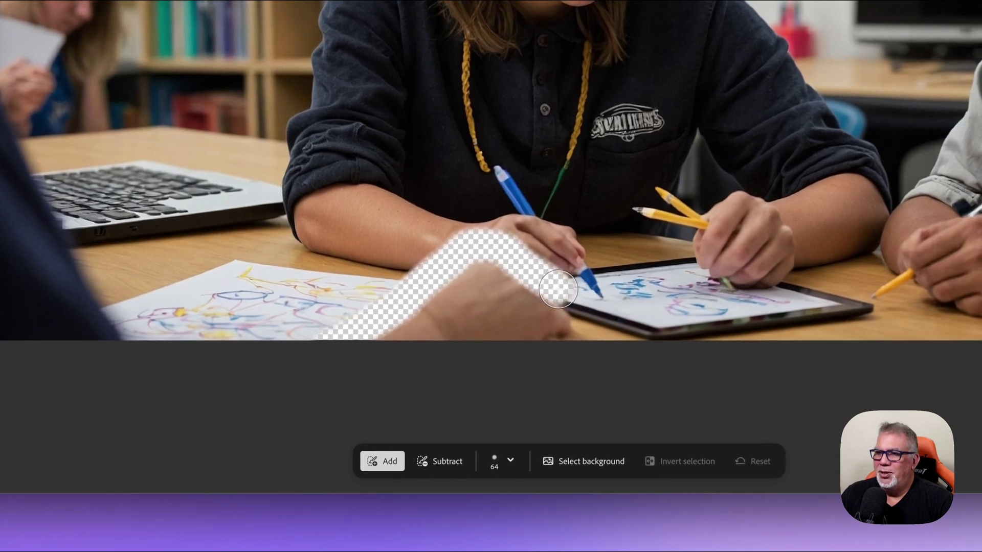
pyautogui.moveTo(558, 290)
pyautogui.mouseDown()
pyautogui.moveTo(567, 332)
pyautogui.moveTo(379, 336)
pyautogui.moveTo(404, 321)
pyautogui.moveTo(534, 307)
pyautogui.moveTo(480, 270)
pyautogui.moveTo(454, 298)
pyautogui.moveTo(443, 293)
pyautogui.moveTo(447, 284)
pyautogui.moveTo(502, 297)
pyautogui.moveTo(484, 265)
pyautogui.moveTo(522, 289)
pyautogui.mouseUp()
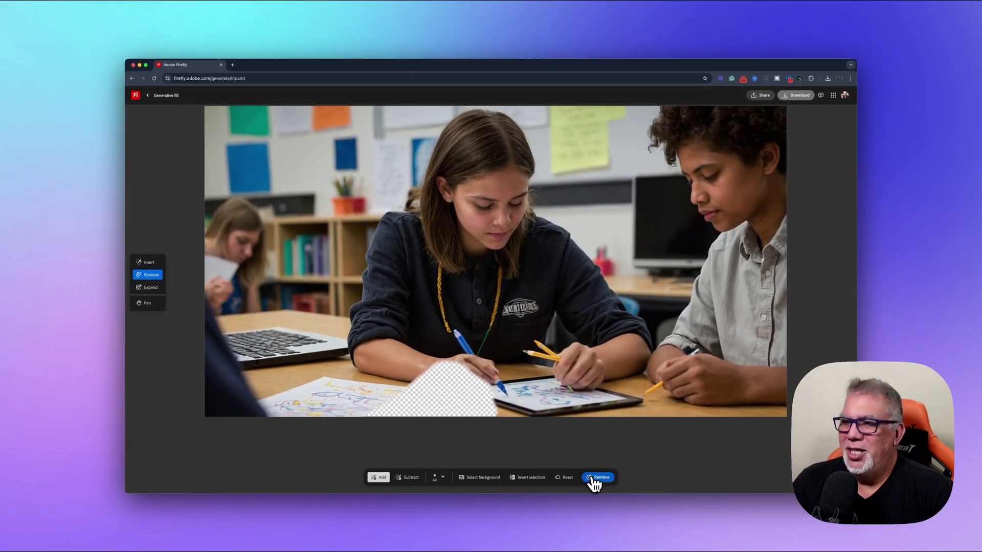
pyautogui.click(596, 478)
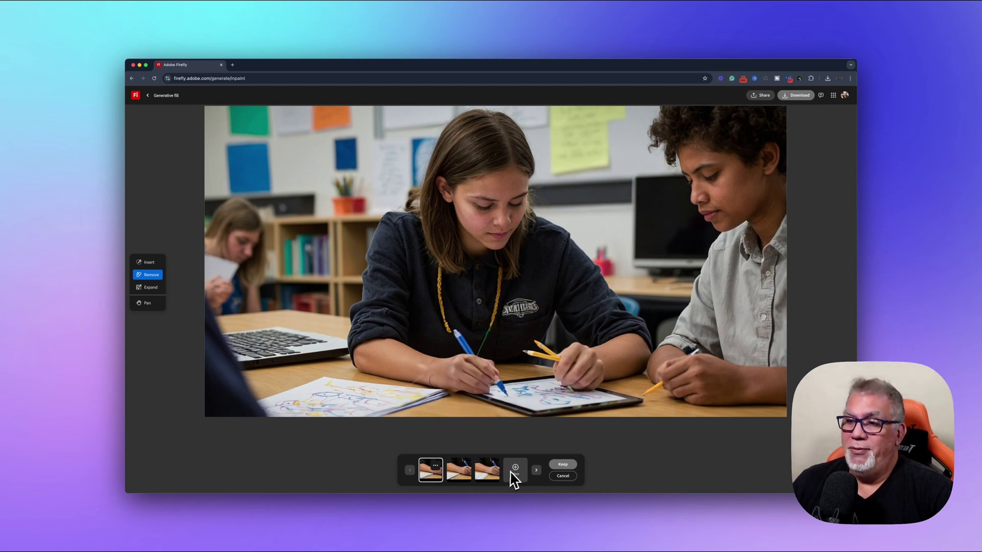
# Preview all three hand-removal variations and keep the second variation.
pyautogui.click(463, 477)
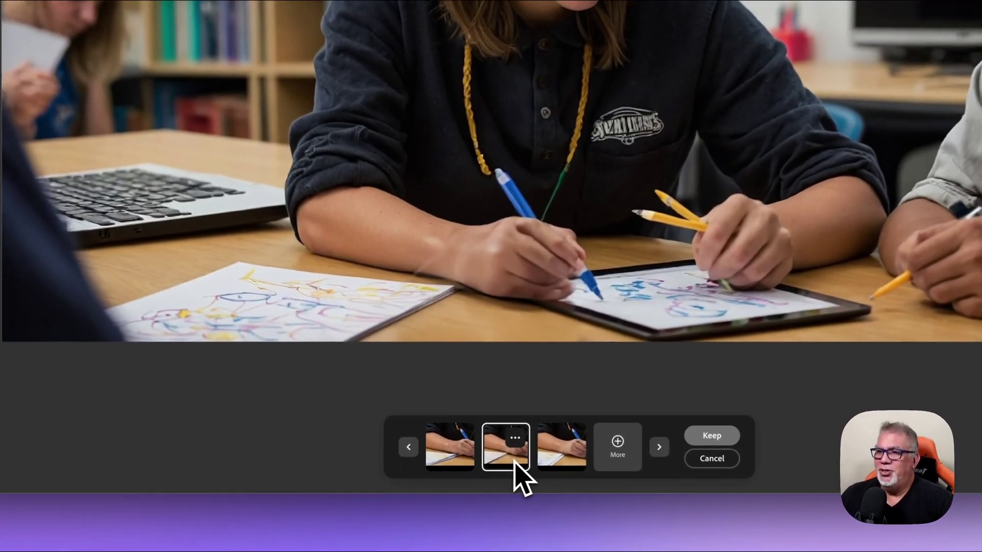
pyautogui.click(471, 470)
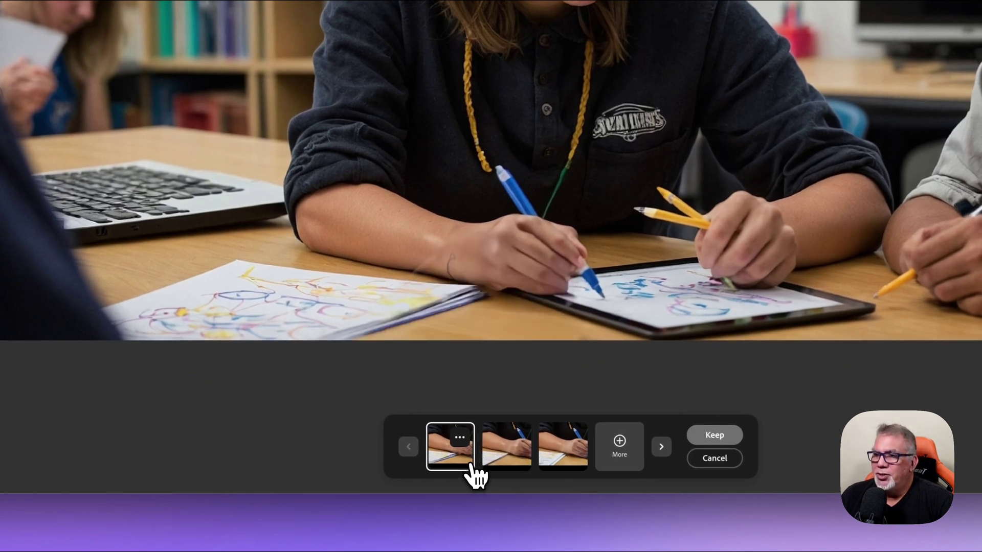
pyautogui.click(499, 461)
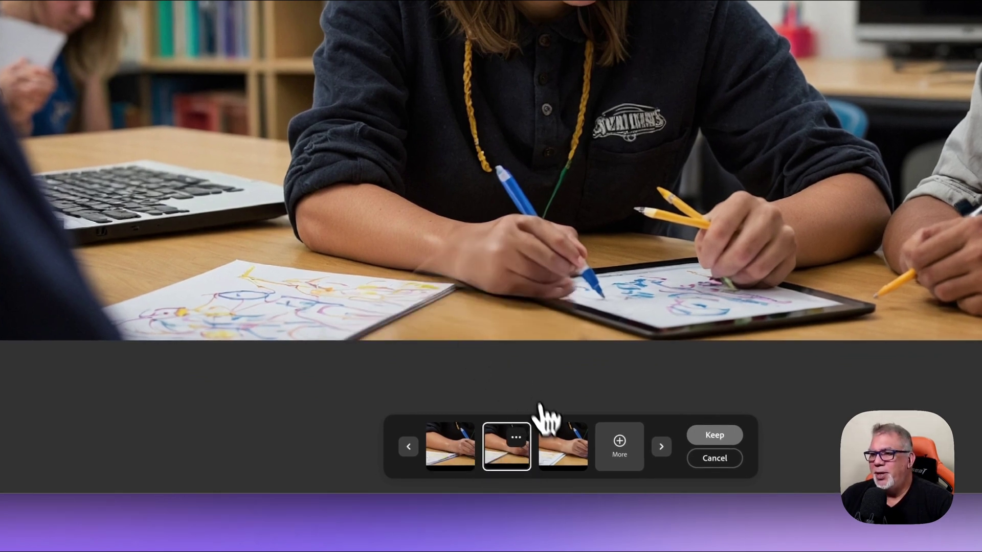
pyautogui.click(562, 457)
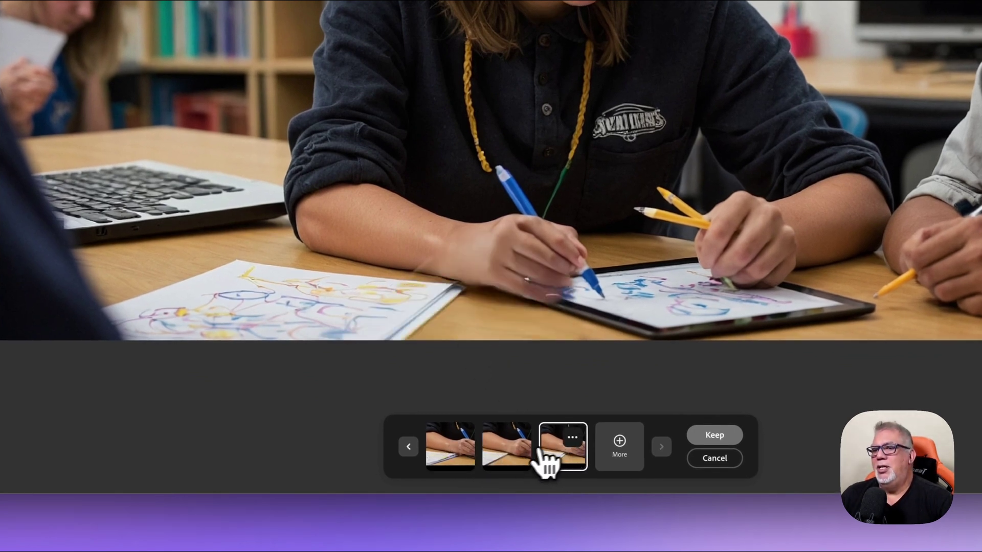
pyautogui.click(520, 465)
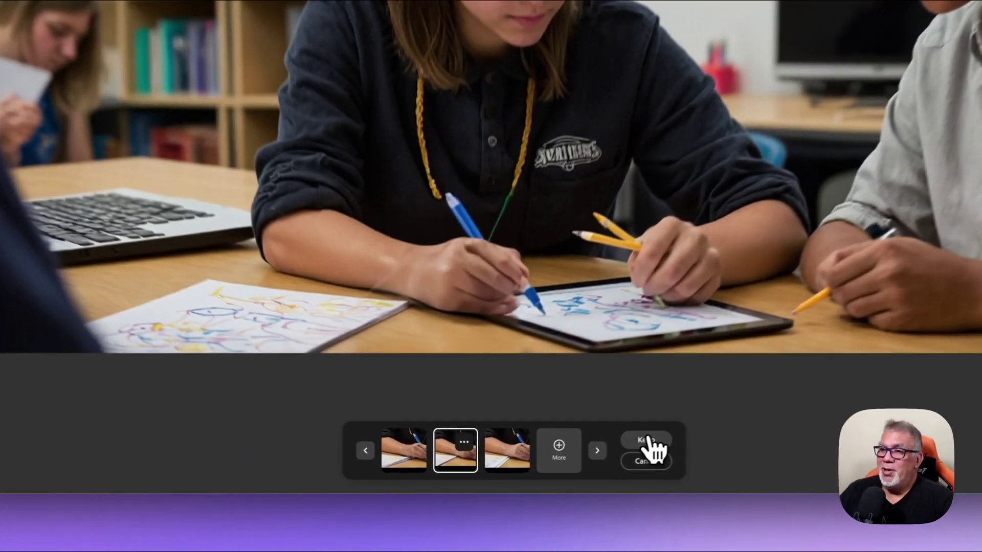
pyautogui.click(646, 440)
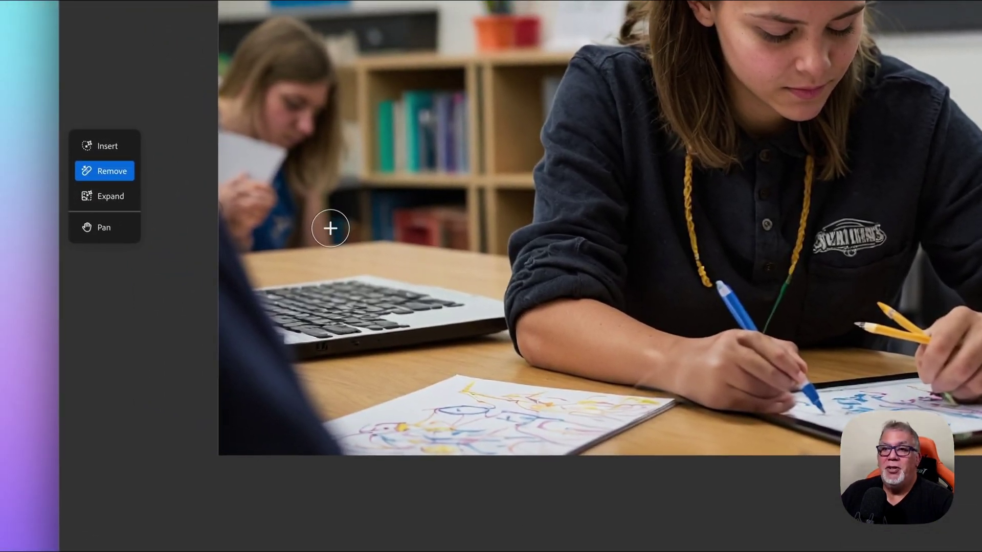
# Mask the left desk area and background student, then remove them.
pyautogui.moveTo(329, 235)
pyautogui.mouseDown()
pyautogui.moveTo(241, 238)
pyautogui.moveTo(223, 190)
pyautogui.moveTo(241, 69)
pyautogui.mouseUp()
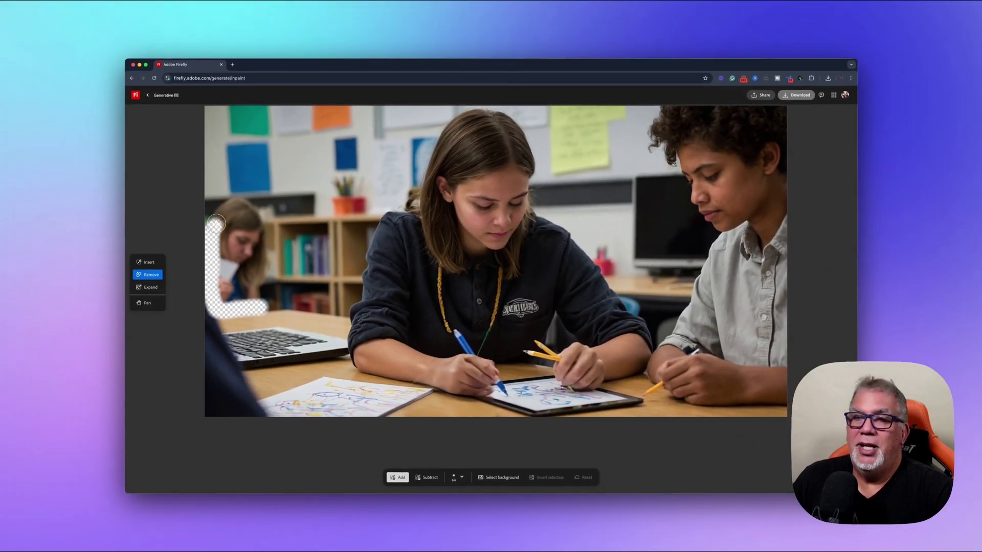
pyautogui.moveTo(216, 224)
pyautogui.mouseDown()
pyautogui.moveTo(236, 198)
pyautogui.moveTo(256, 206)
pyautogui.moveTo(266, 255)
pyautogui.moveTo(261, 294)
pyautogui.moveTo(219, 299)
pyautogui.moveTo(218, 284)
pyautogui.moveTo(252, 281)
pyautogui.moveTo(255, 267)
pyautogui.moveTo(231, 264)
pyautogui.moveTo(224, 274)
pyautogui.moveTo(220, 257)
pyautogui.moveTo(258, 253)
pyautogui.moveTo(222, 239)
pyautogui.moveTo(258, 226)
pyautogui.moveTo(230, 219)
pyautogui.moveTo(239, 233)
pyautogui.mouseUp()
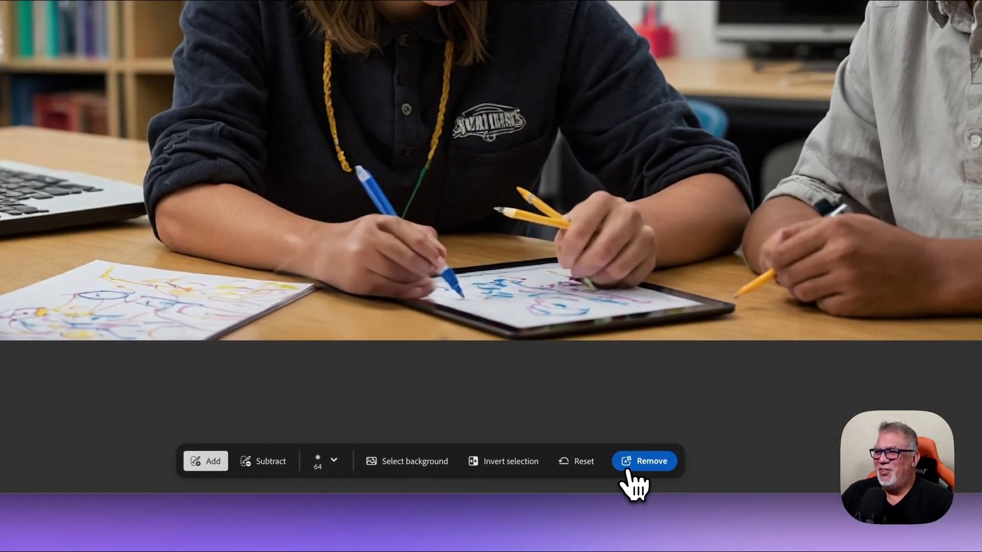
pyautogui.click(652, 470)
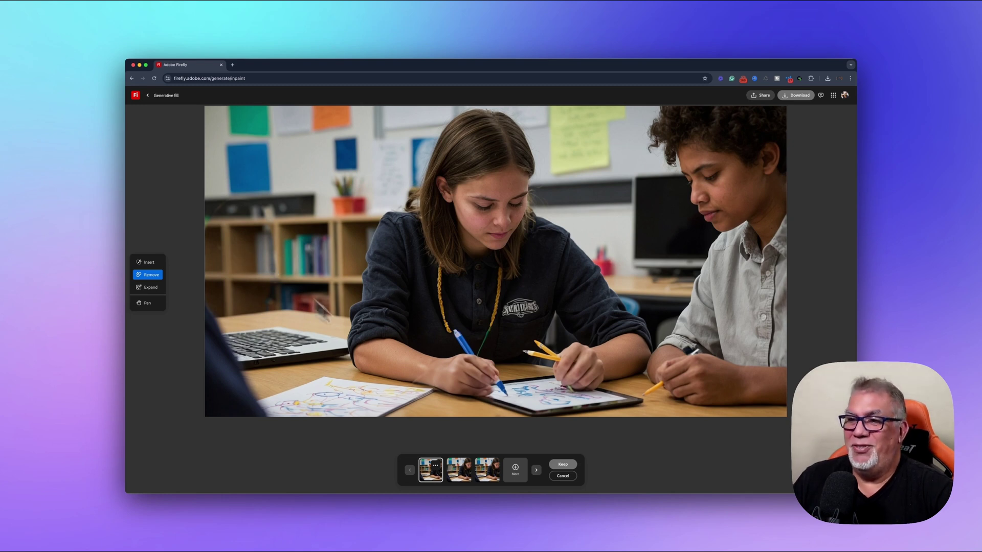
# Preview the second and third fills, then keep the first fill for the cleared area.
pyautogui.click(458, 484)
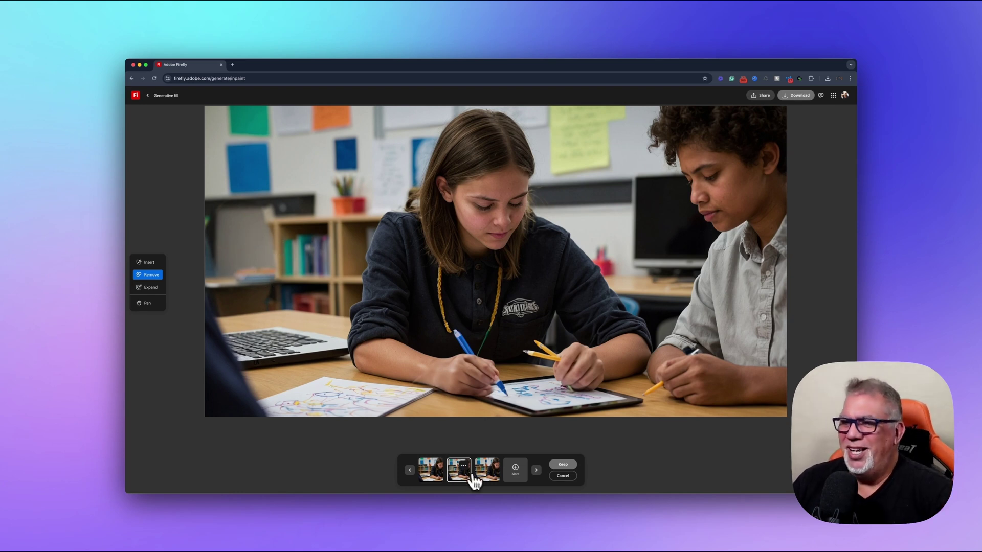
pyautogui.click(491, 480)
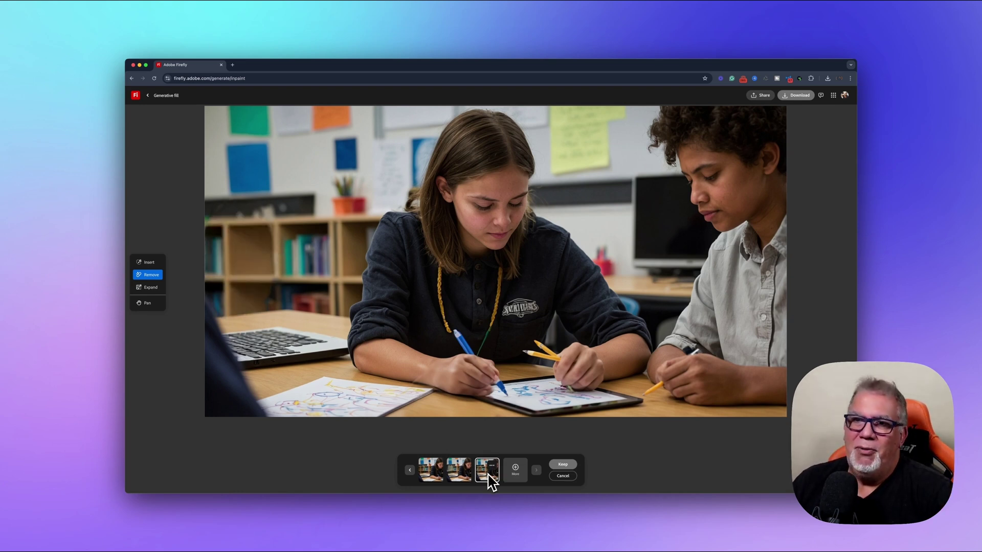
pyautogui.click(440, 479)
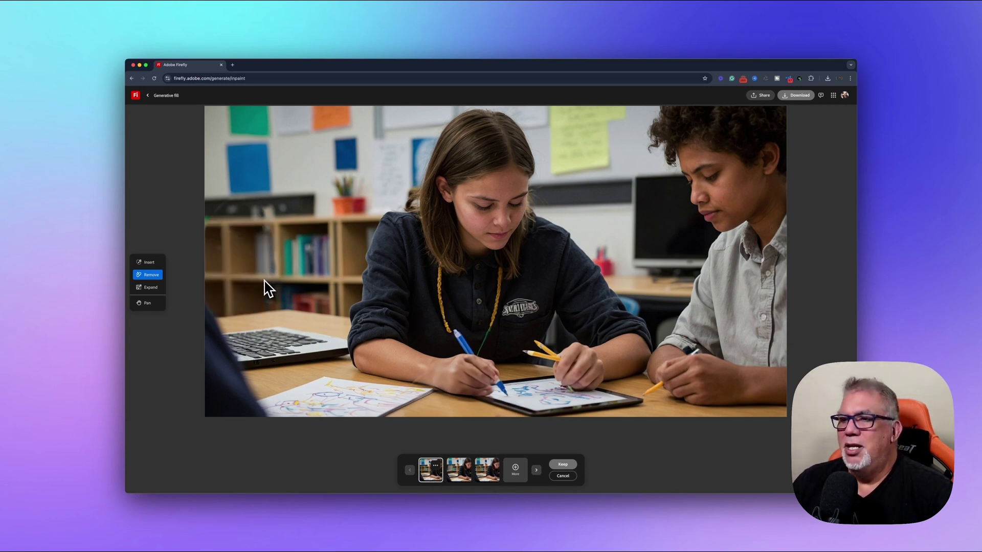
pyautogui.click(563, 465)
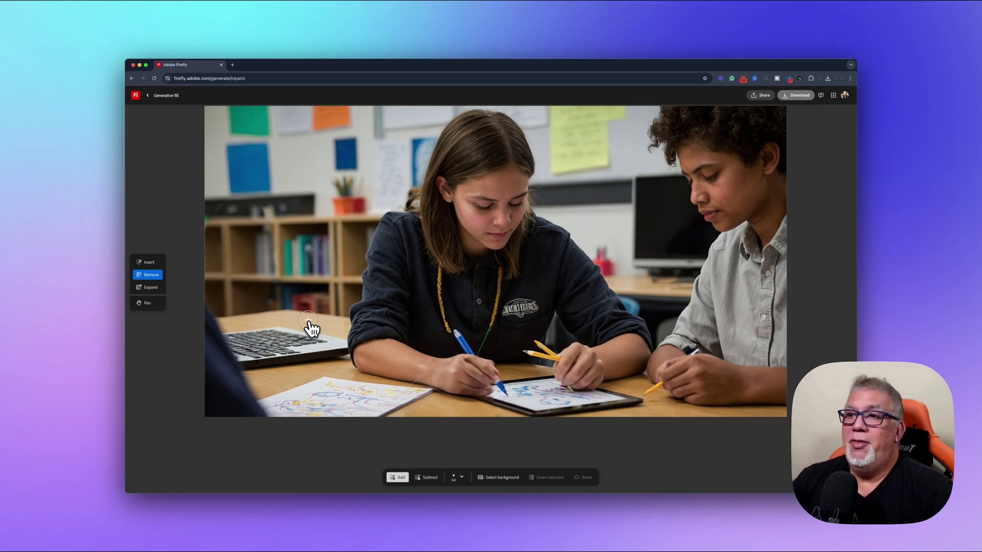
# Mark a wall spot between the posters and generate fills for 'add a school clock'.
pyautogui.click(148, 263)
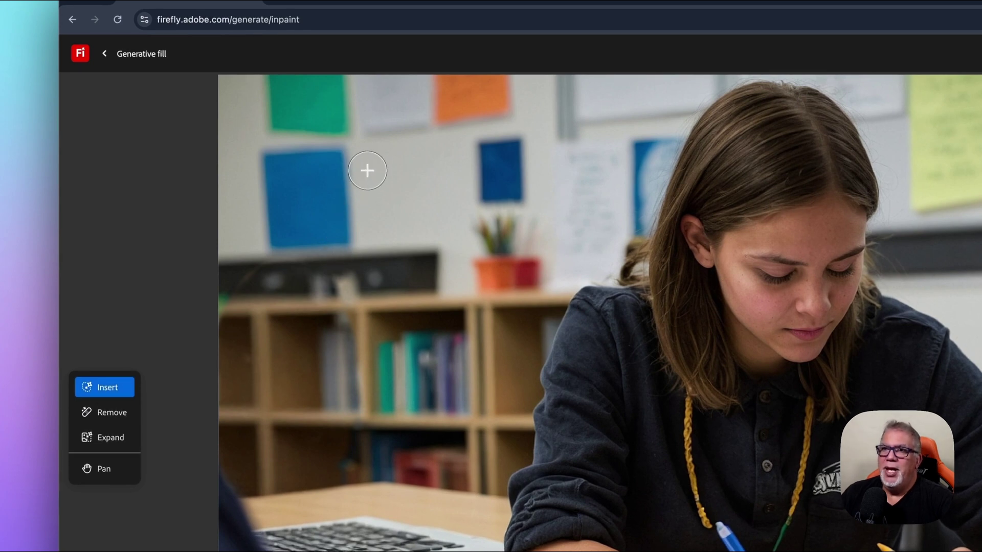
pyautogui.moveTo(370, 166)
pyautogui.mouseDown()
pyautogui.moveTo(385, 175)
pyautogui.moveTo(377, 168)
pyautogui.moveTo(440, 160)
pyautogui.moveTo(452, 174)
pyautogui.moveTo(453, 204)
pyautogui.moveTo(435, 218)
pyautogui.moveTo(388, 219)
pyautogui.moveTo(367, 207)
pyautogui.moveTo(365, 185)
pyautogui.moveTo(432, 190)
pyautogui.mouseUp()
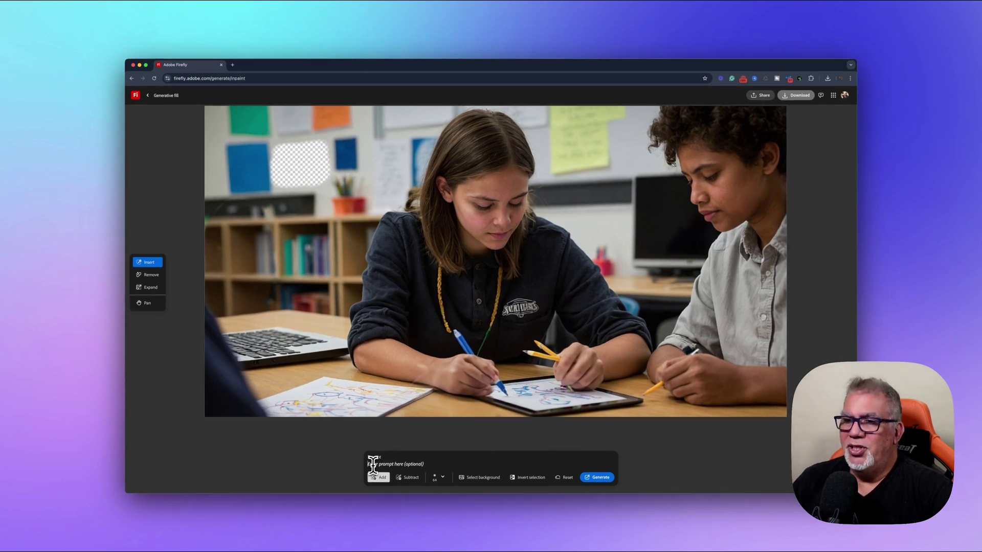
pyautogui.click(364, 463)
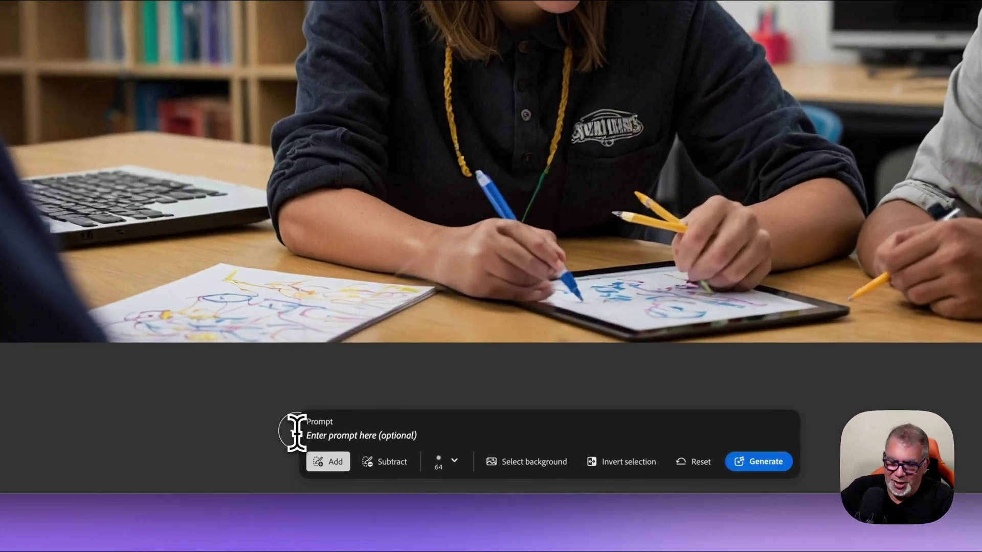
pyautogui.write('add a school clock')
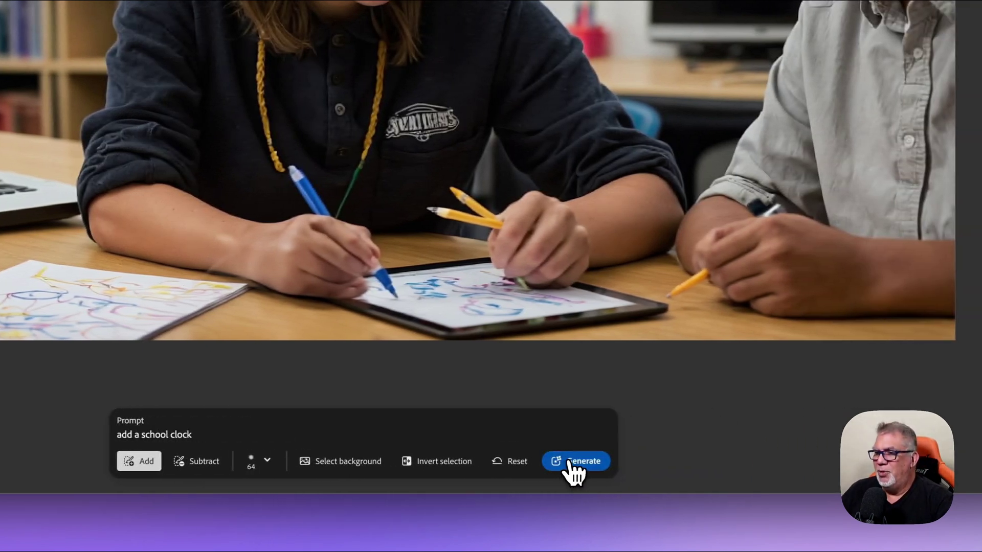
pyautogui.click(763, 461)
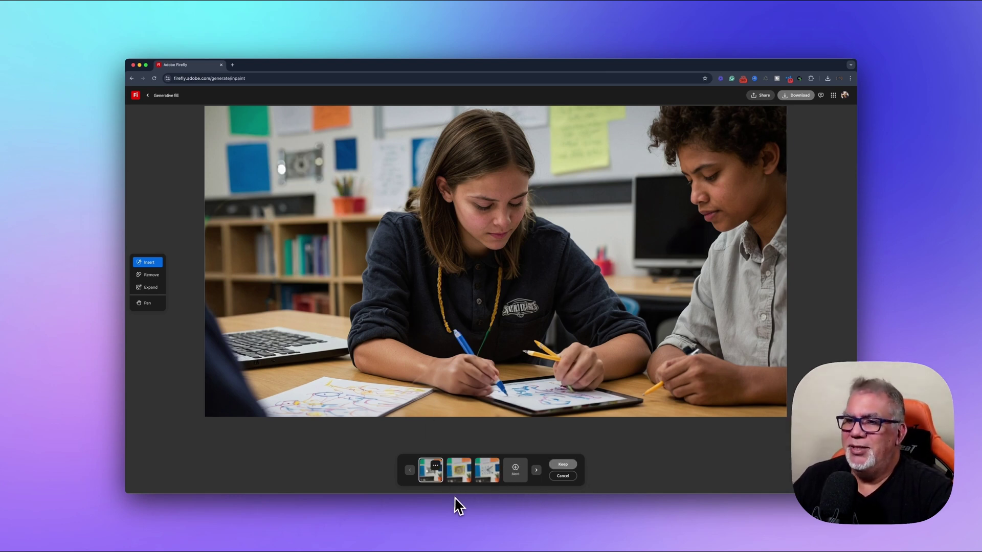
# Preview the clock variations and request two more batches with More.
pyautogui.click(458, 483)
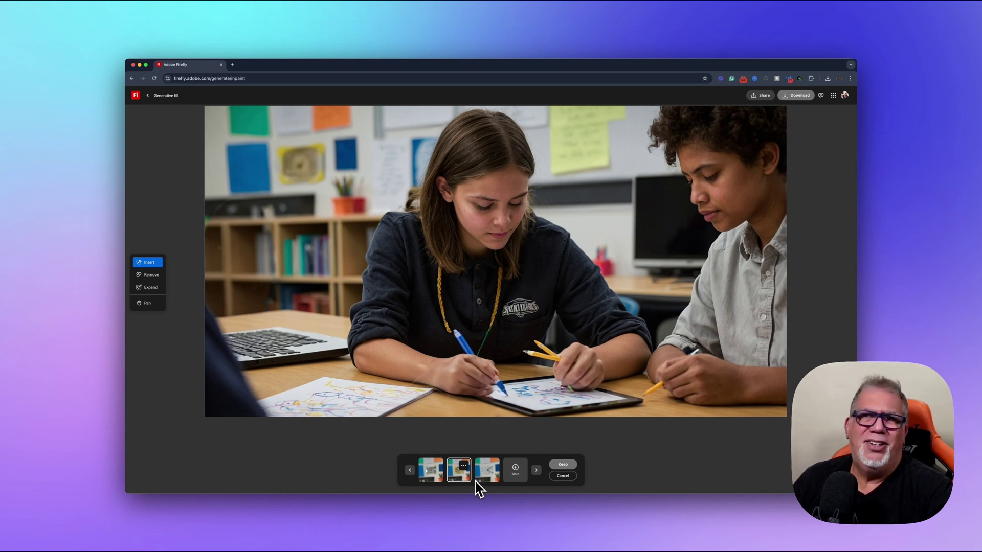
pyautogui.click(492, 474)
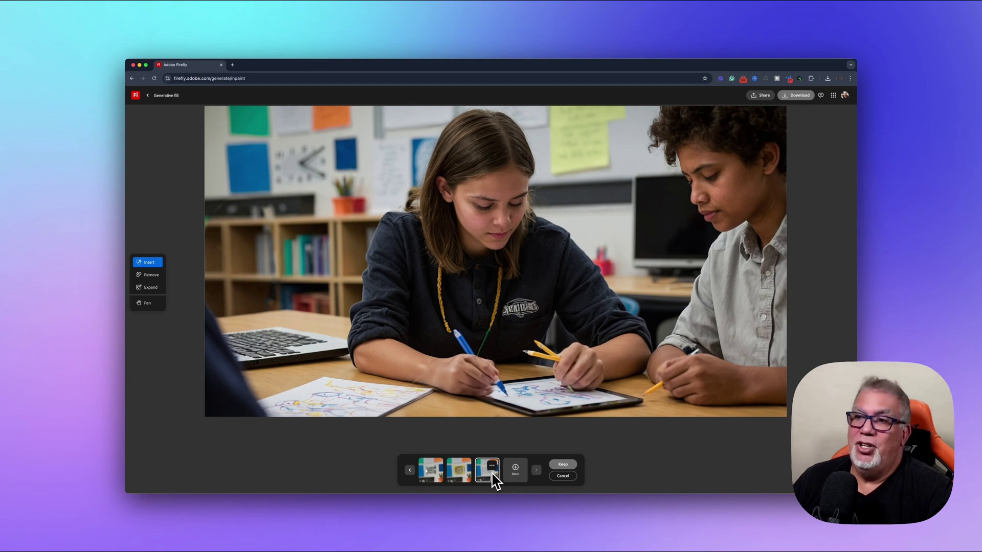
pyautogui.click(515, 470)
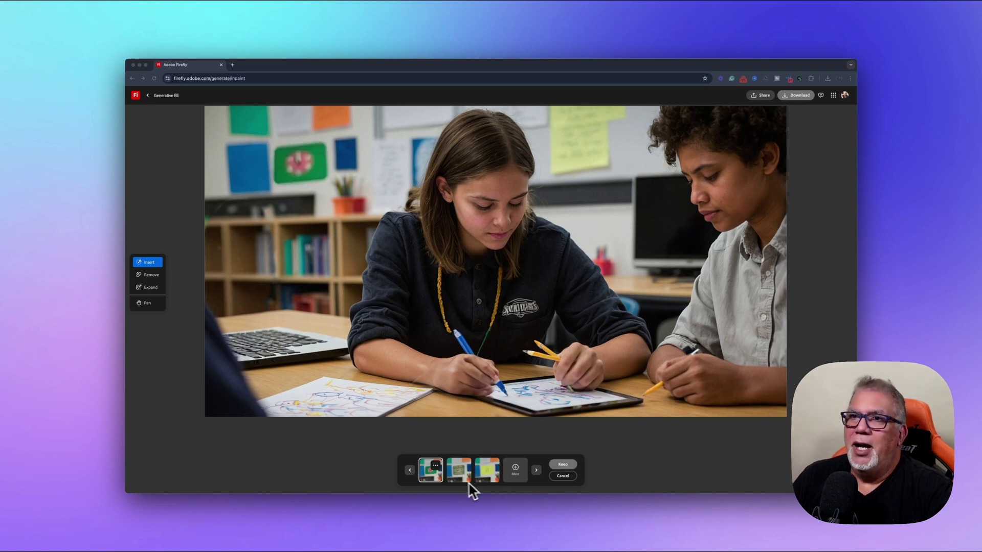
pyautogui.click(459, 469)
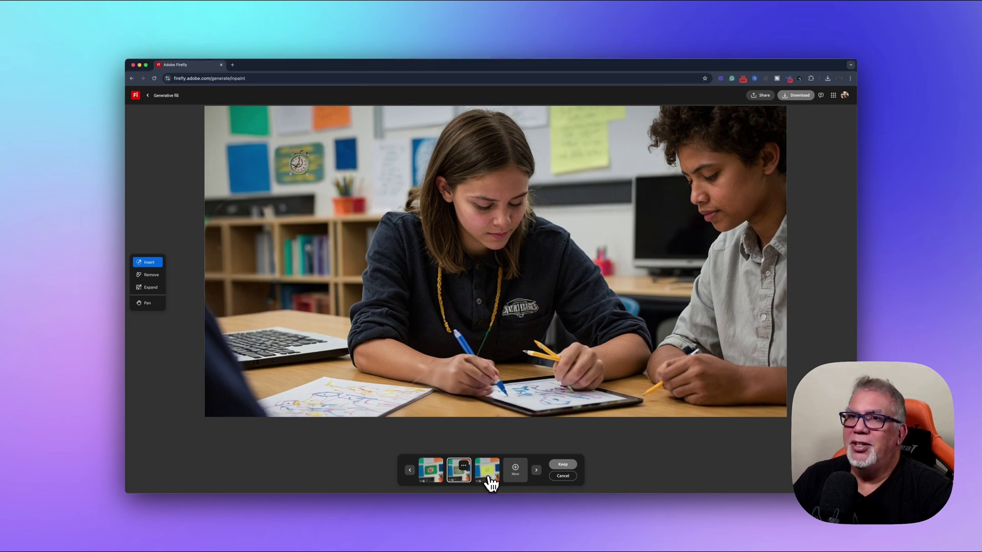
pyautogui.click(490, 479)
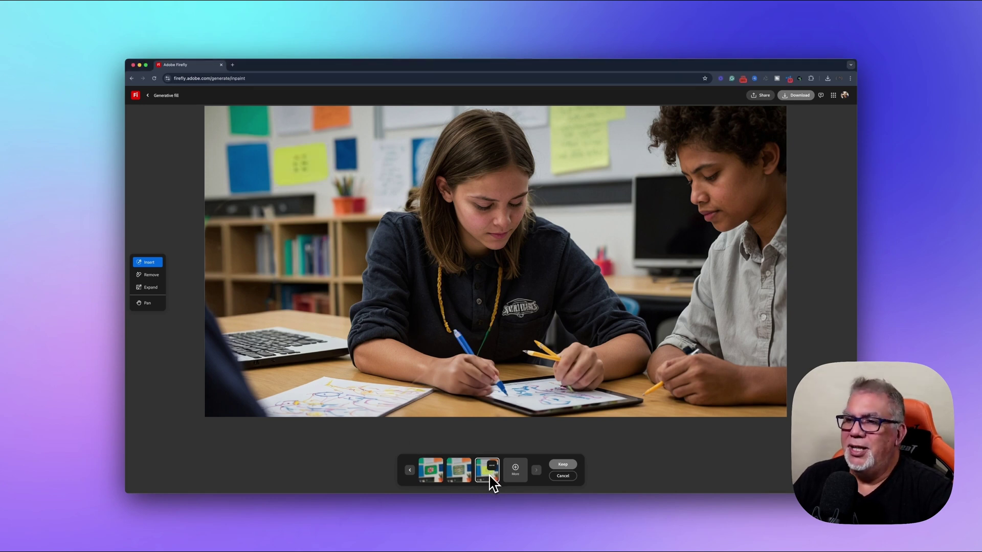
pyautogui.click(515, 470)
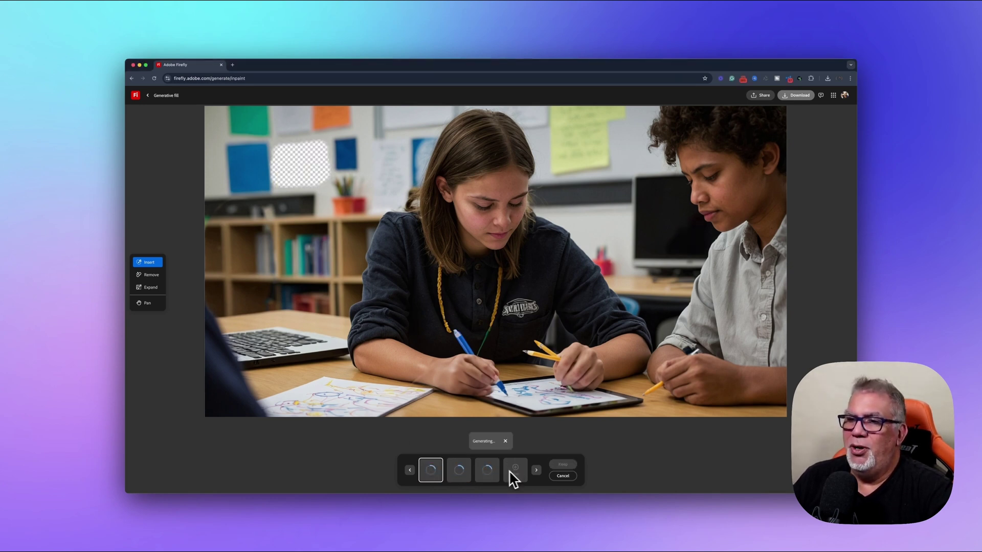
# Page through the clock variations, previewing the blue wall clock and dark framed device.
pyautogui.click(410, 470)
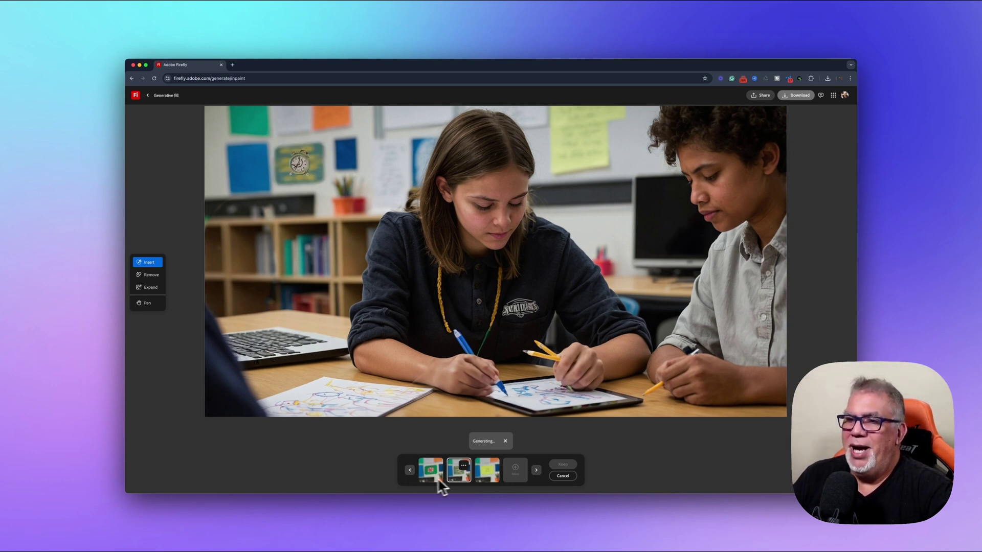
pyautogui.click(410, 470)
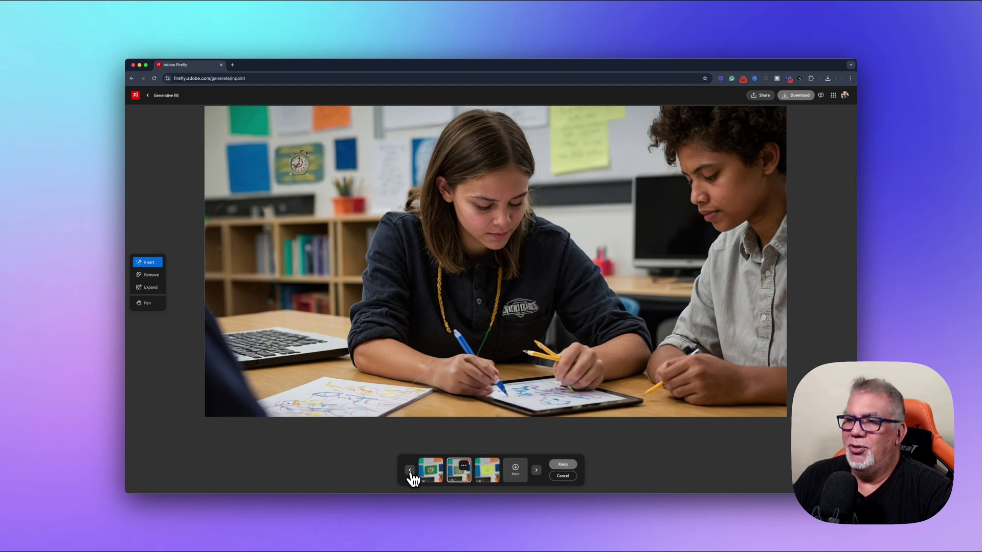
pyautogui.click(410, 471)
pyautogui.click(411, 471)
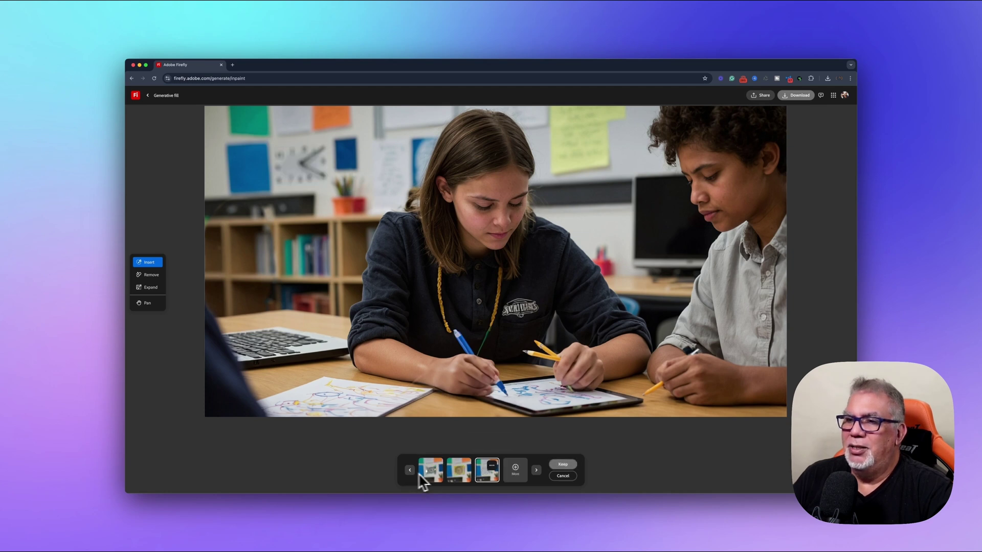
pyautogui.moveTo(577, 504)
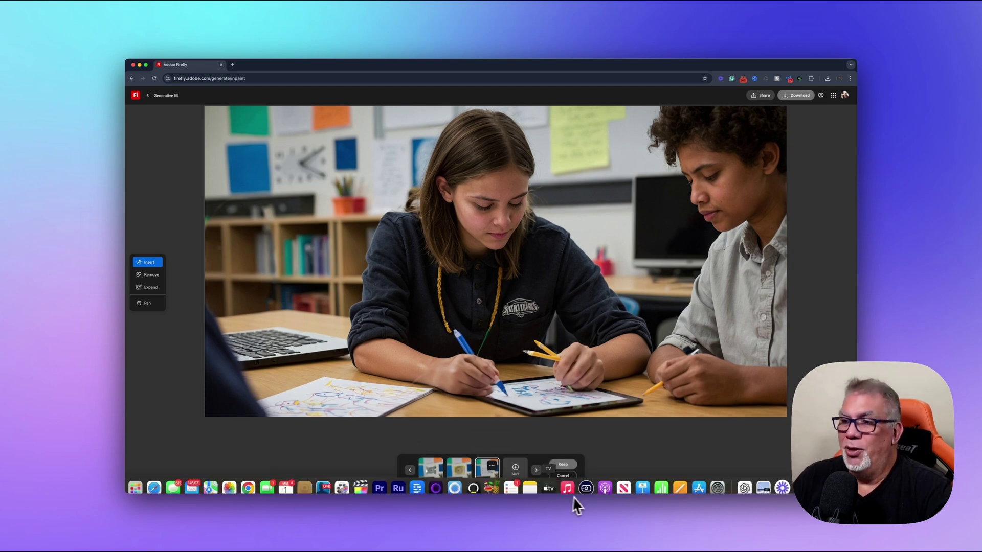
pyautogui.click(537, 471)
pyautogui.click(537, 471)
pyautogui.click(537, 471)
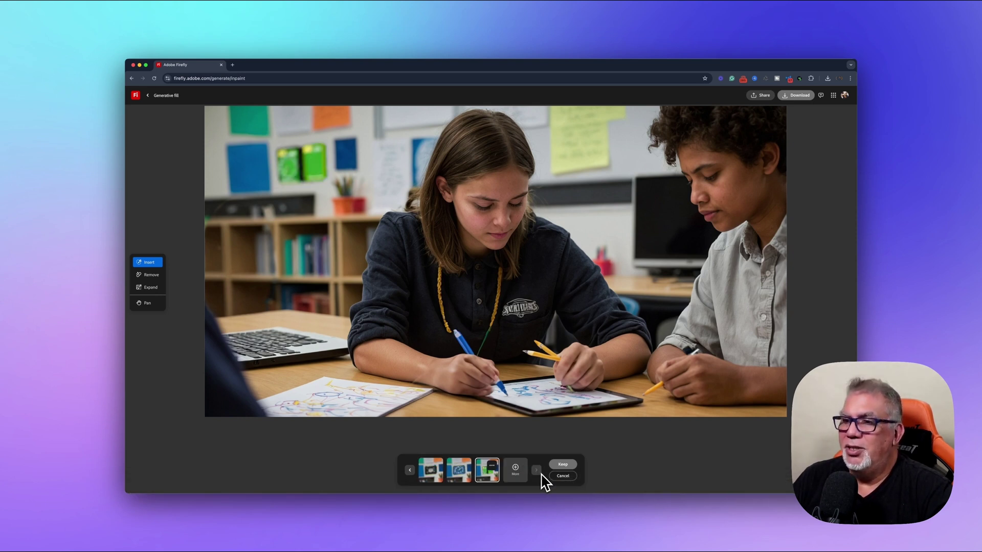
pyautogui.click(467, 478)
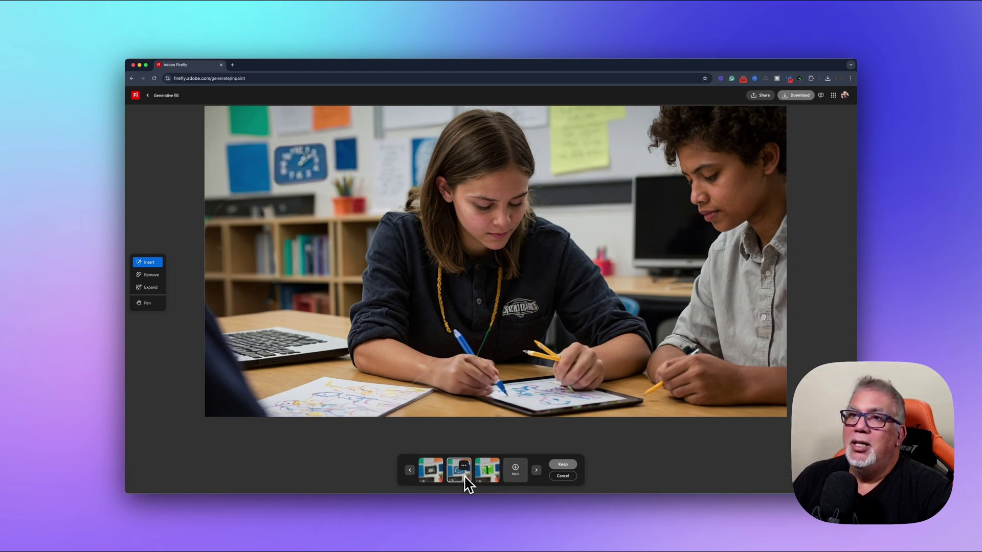
pyautogui.click(430, 481)
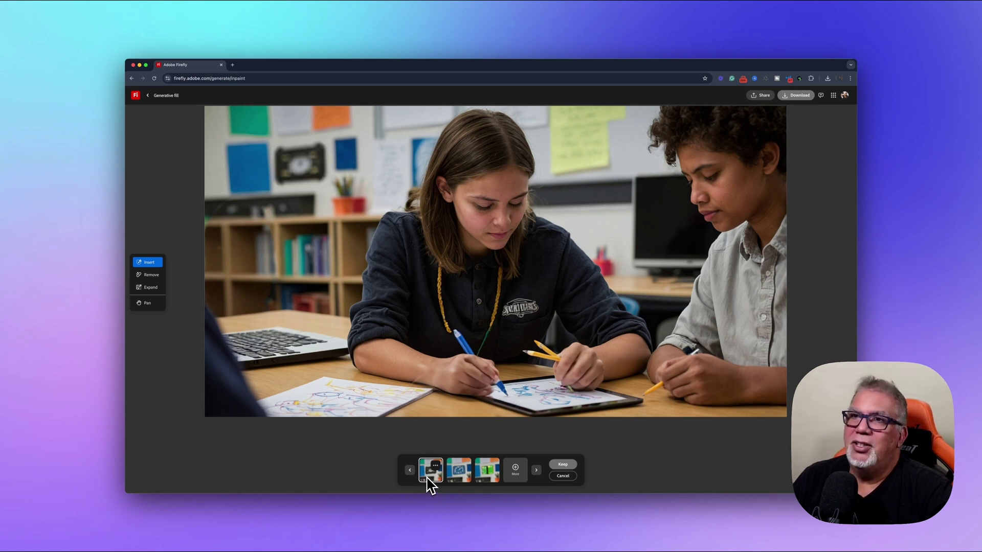
# Return to earlier variations and keep the grey wall clock version.
pyautogui.click(410, 470)
pyautogui.click(409, 470)
pyautogui.click(409, 470)
pyautogui.click(409, 470)
pyautogui.click(409, 470)
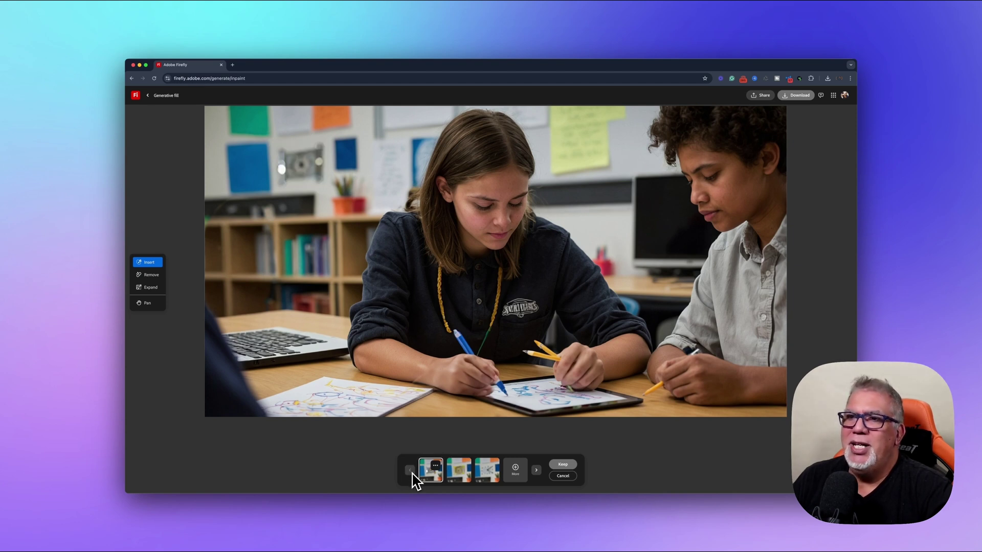
pyautogui.click(455, 482)
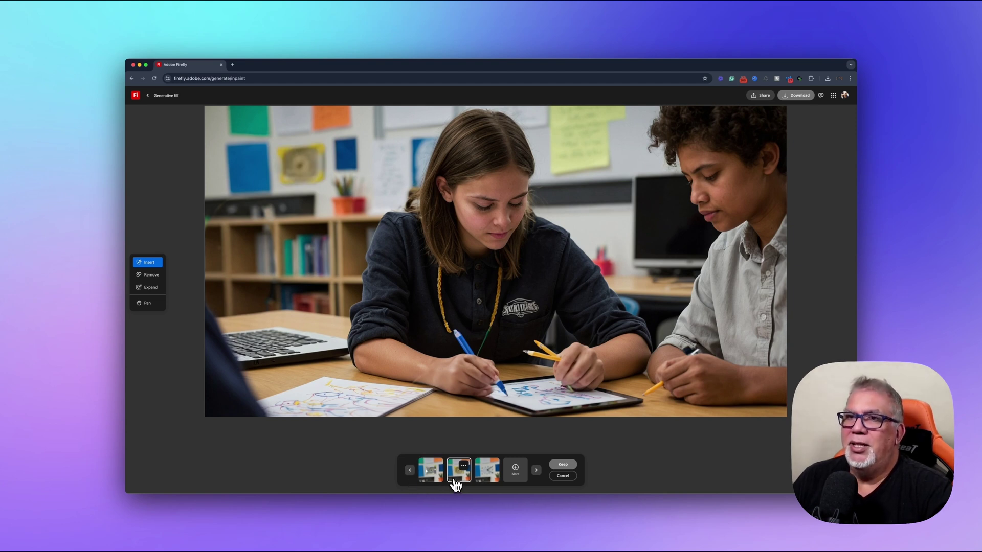
pyautogui.click(484, 479)
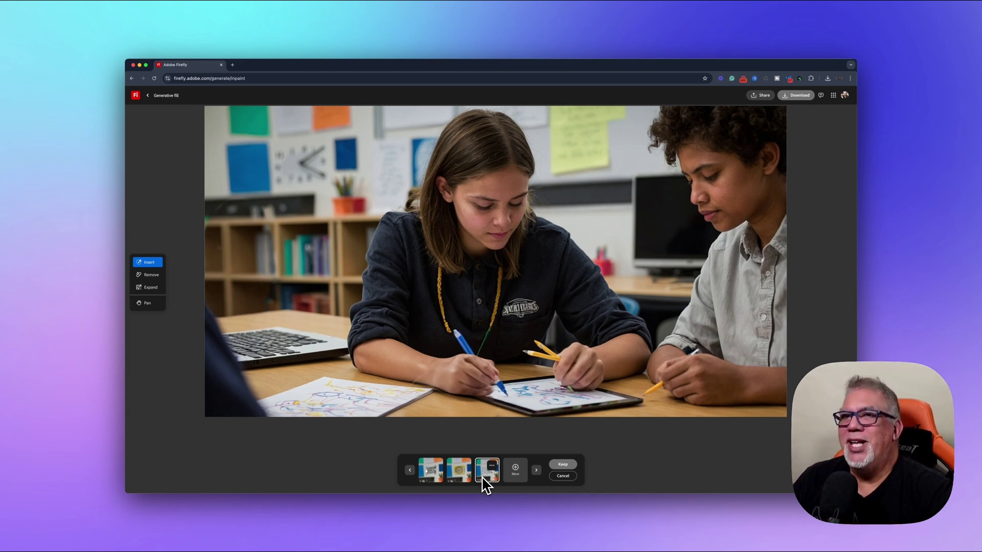
pyautogui.click(560, 465)
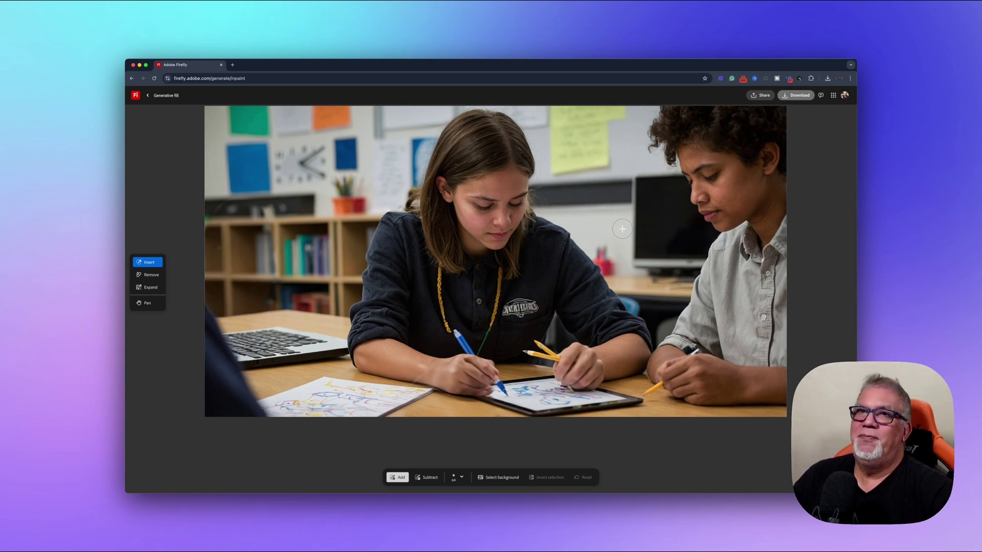
# Load the portrait mountain lake photo from the FIREFLY folder into the Generative Fill editor.
pyautogui.click(148, 96)
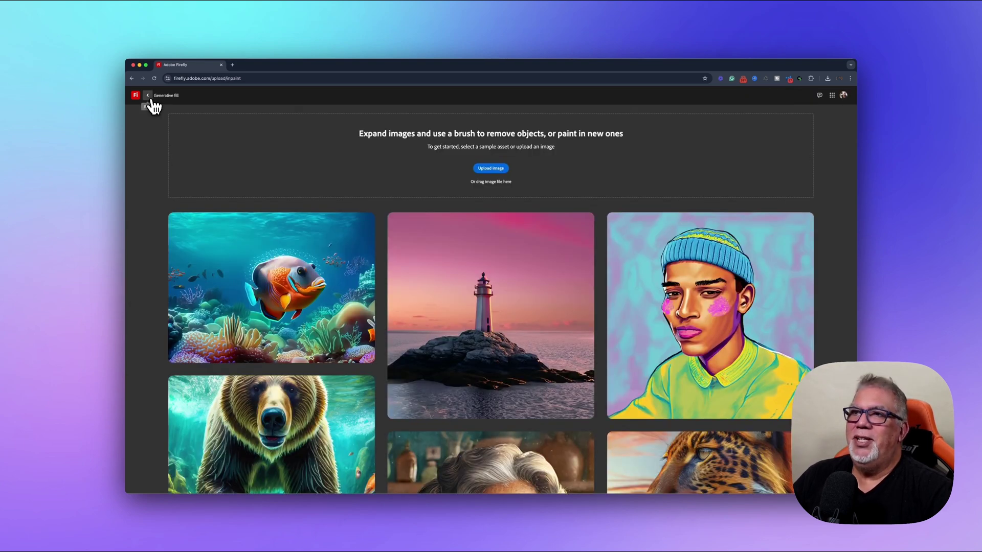
pyautogui.click(483, 170)
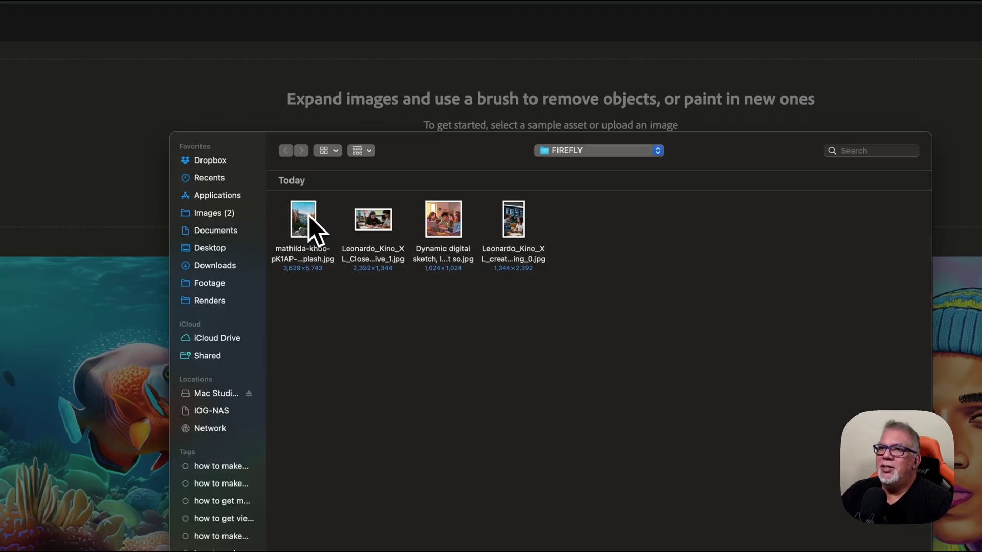
pyautogui.doubleClick(369, 198)
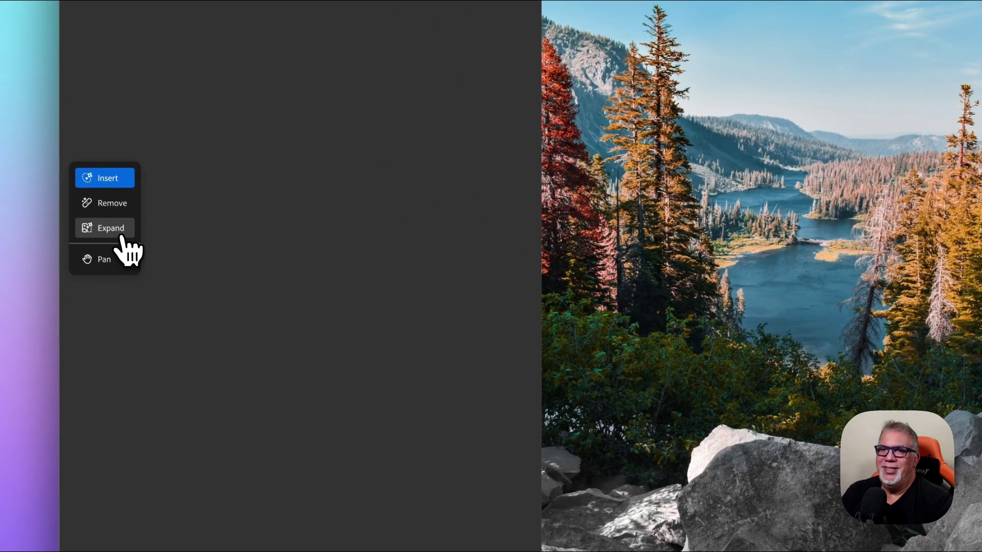
# Expand the lake photo to Widescreen (16:9) and generate fill for both widened sides.
pyautogui.click(123, 236)
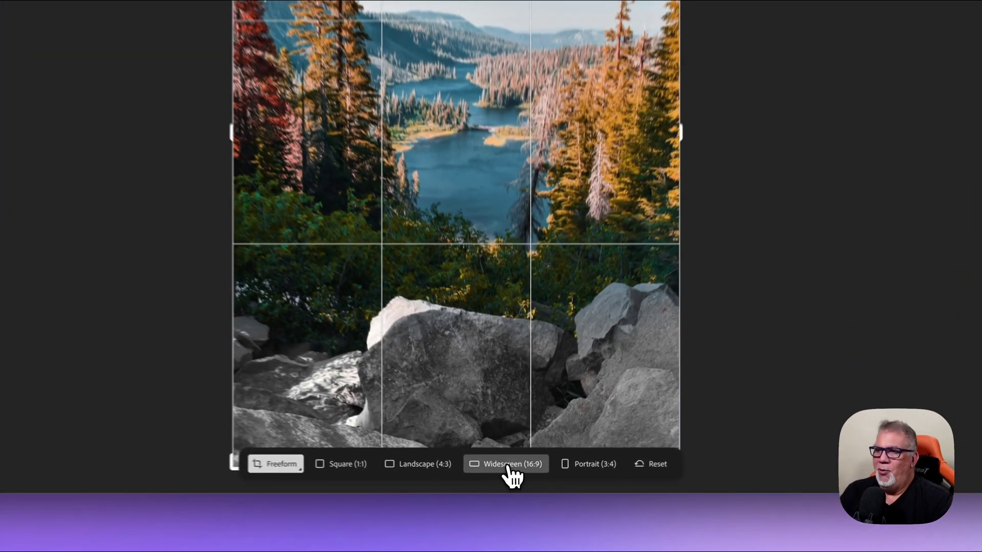
pyautogui.click(518, 479)
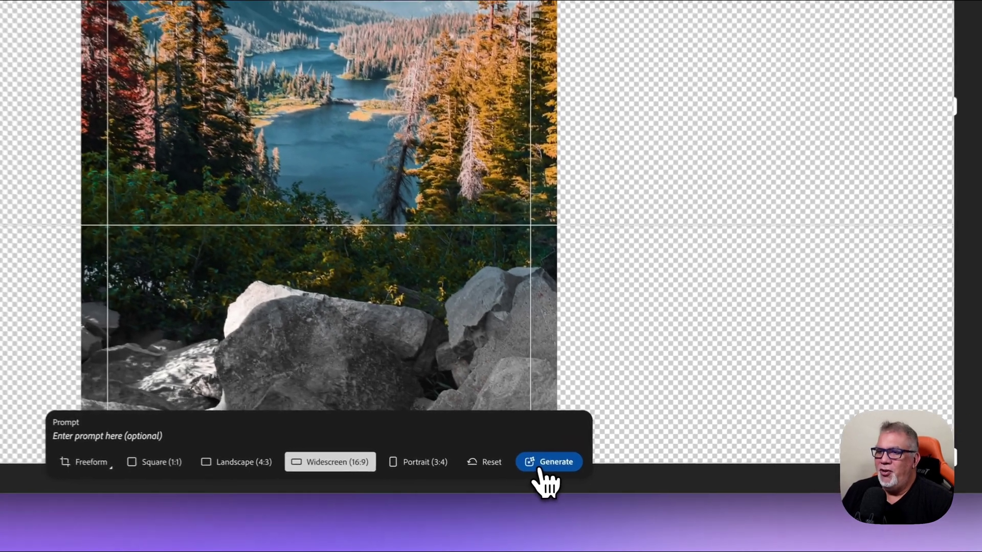
pyautogui.click(608, 477)
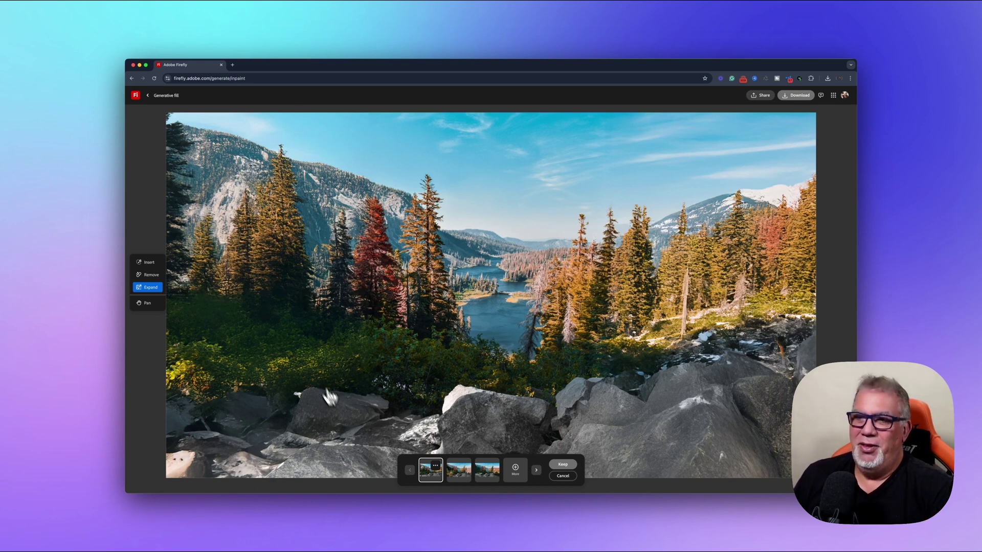
# Switch to another tool, bringing up the 'Stay to keep edits' warning about losing the expansion.
pyautogui.scroll(-3, 288, 435)
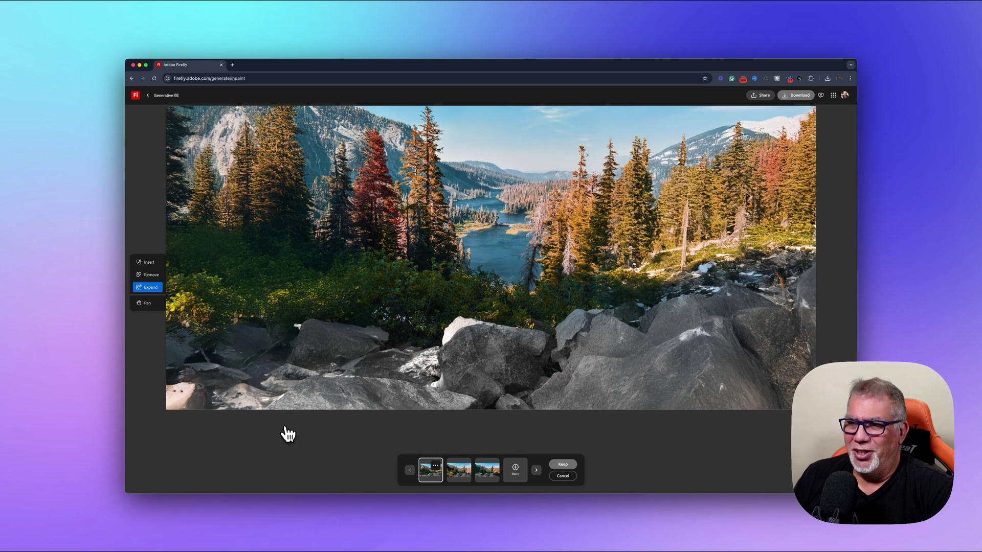
pyautogui.scroll(2, 322, 357)
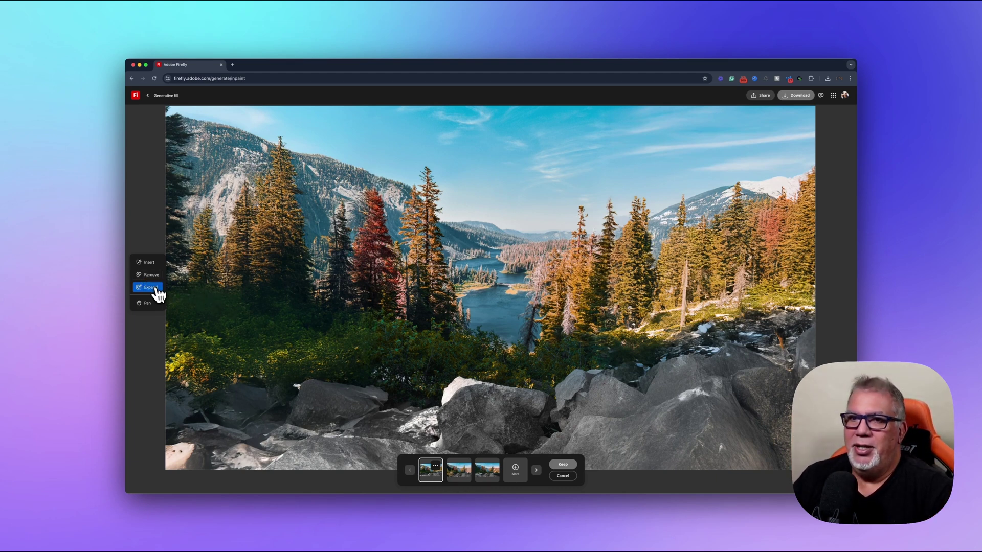
pyautogui.click(148, 275)
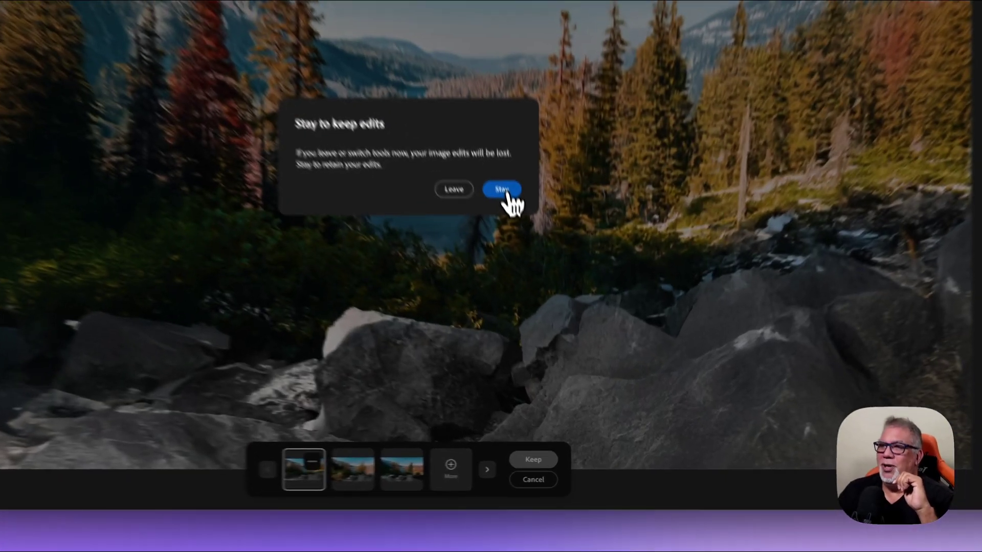
# Keep the widescreen expansion, then brush a Remove mask over the whole tall tree.
pyautogui.click(546, 309)
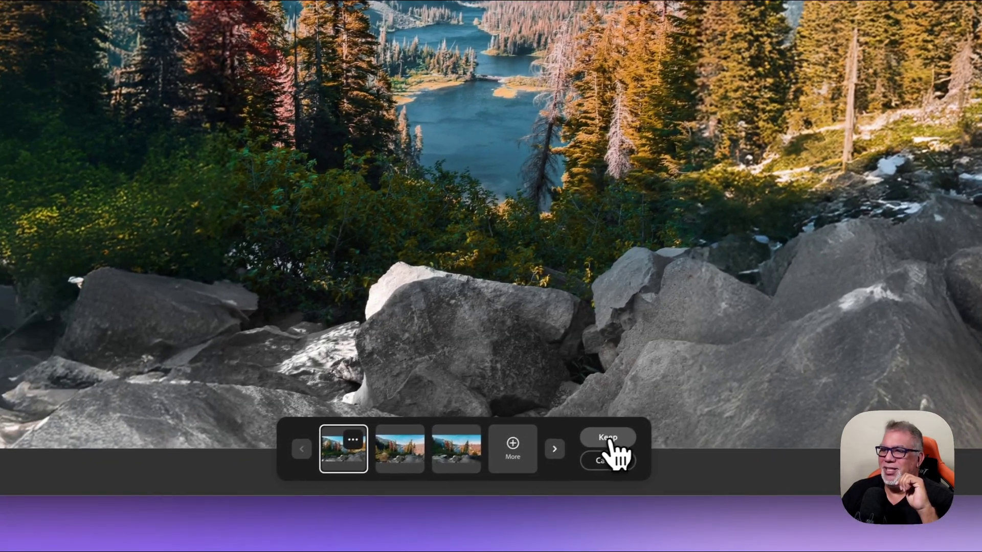
pyautogui.click(537, 454)
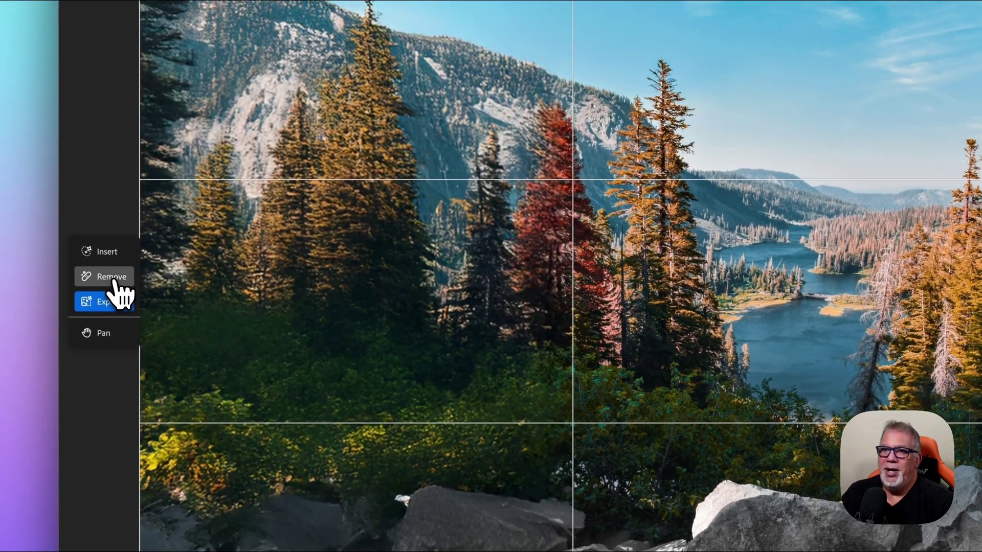
pyautogui.click(111, 276)
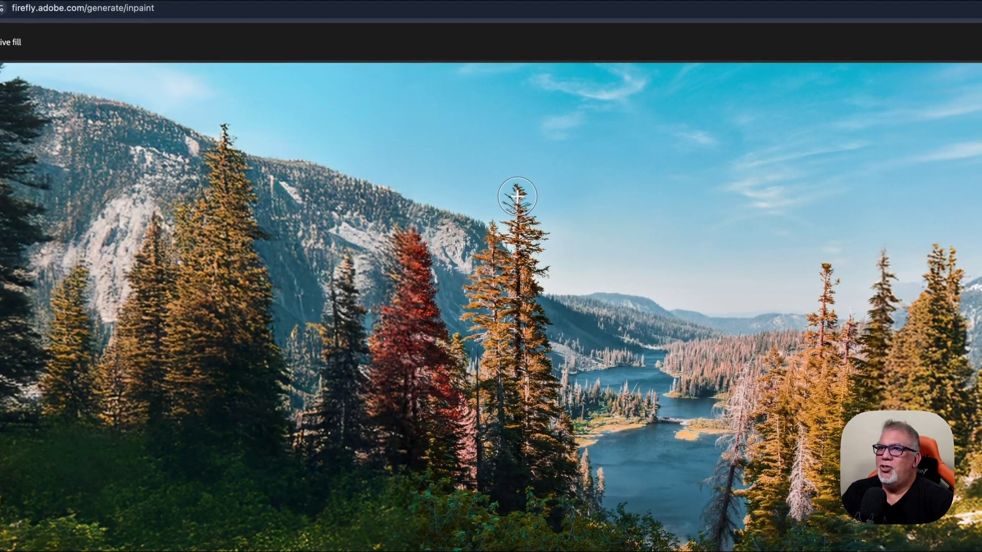
pyautogui.moveTo(517, 195)
pyautogui.mouseDown()
pyautogui.moveTo(539, 247)
pyautogui.moveTo(541, 307)
pyautogui.mouseUp()
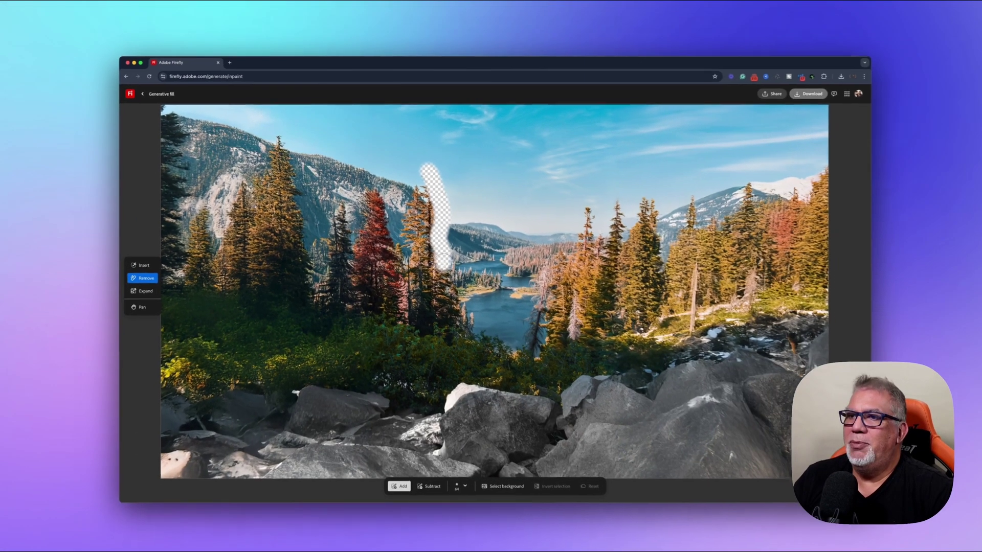
pyautogui.moveTo(443, 259)
pyautogui.mouseDown()
pyautogui.moveTo(464, 330)
pyautogui.moveTo(418, 314)
pyautogui.moveTo(420, 182)
pyautogui.moveTo(434, 288)
pyautogui.moveTo(450, 314)
pyautogui.moveTo(425, 306)
pyautogui.moveTo(428, 217)
pyautogui.moveTo(417, 198)
pyautogui.moveTo(410, 246)
pyautogui.mouseUp()
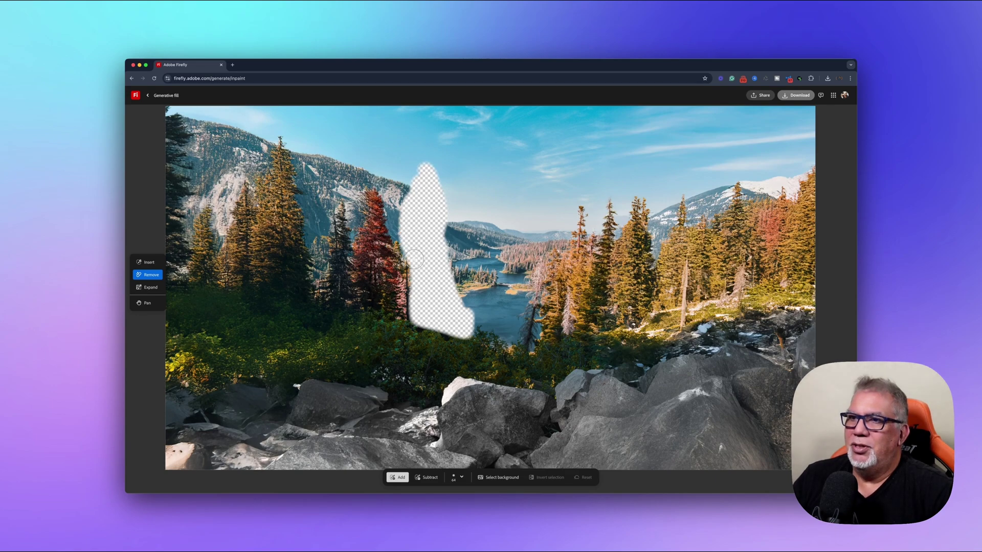
pyautogui.moveTo(417, 281); pyautogui.dragTo(418, 283)
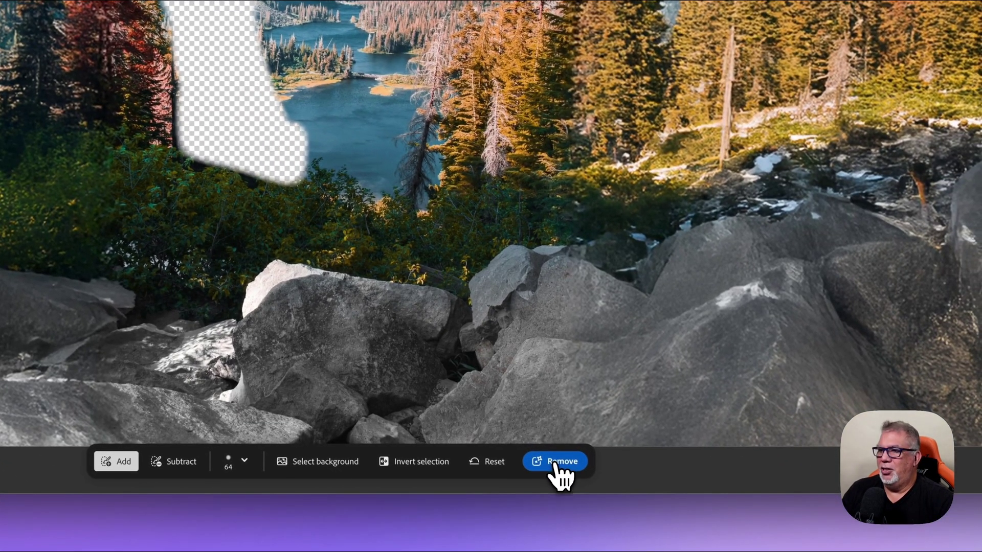
# Remove the masked tree, stay to keep edits, and keep the tree-free variation.
pyautogui.click(616, 493)
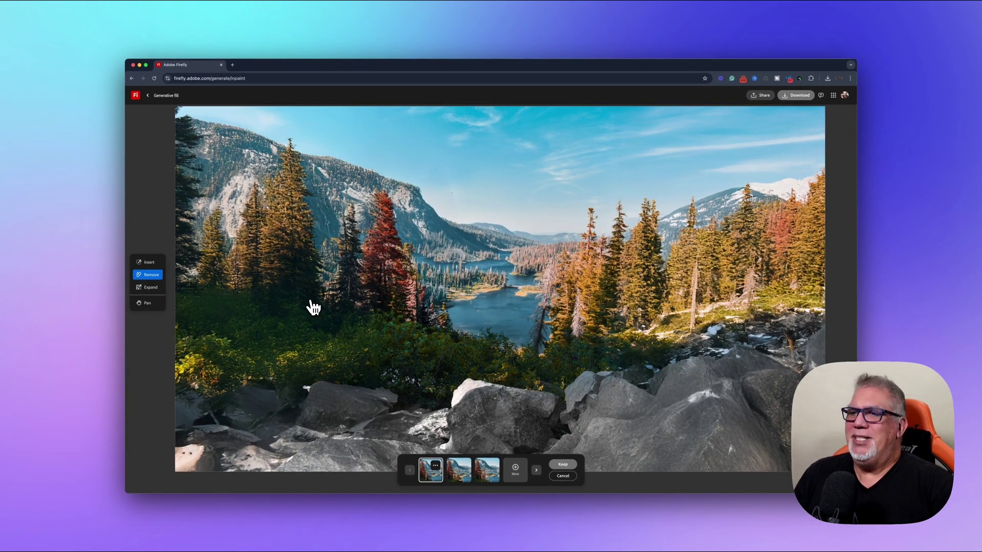
pyautogui.click(150, 263)
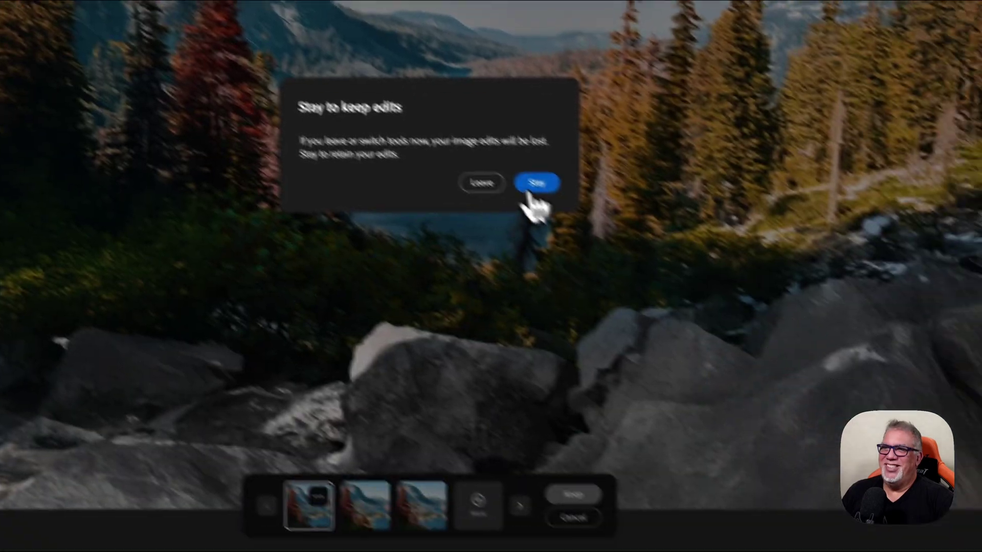
pyautogui.click(699, 297)
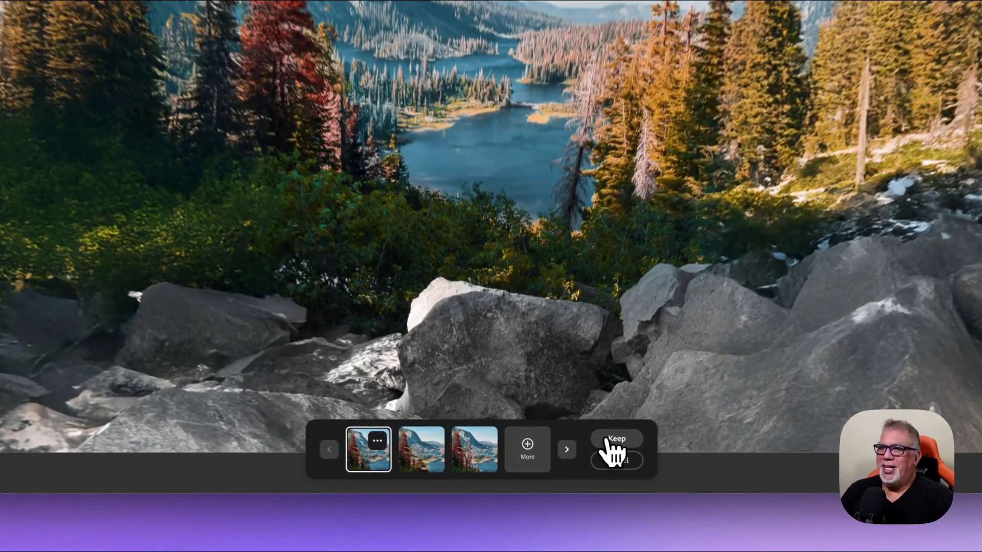
pyautogui.click(563, 465)
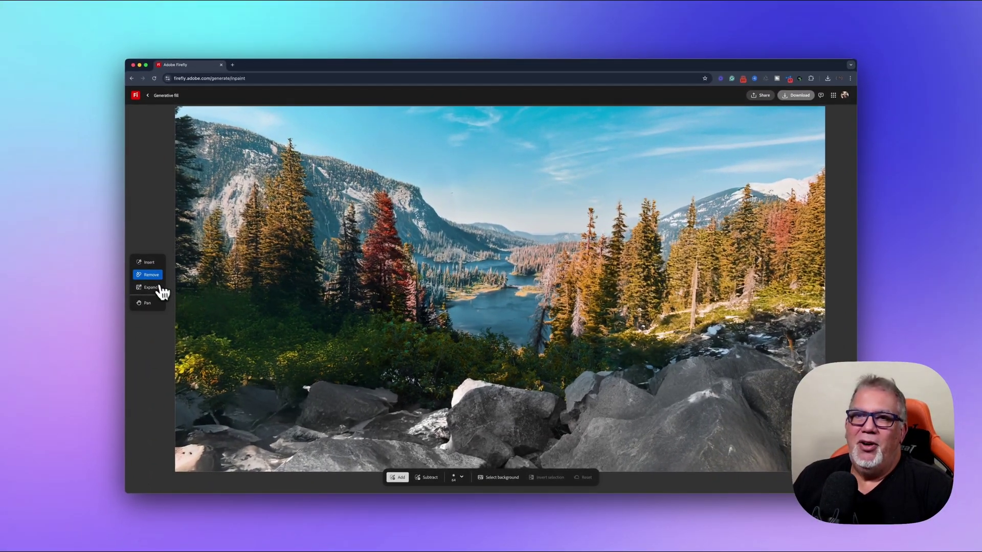
# Paint an Insert mask over the central rock and generate from the prompt 'an eagle s'.
pyautogui.click(147, 262)
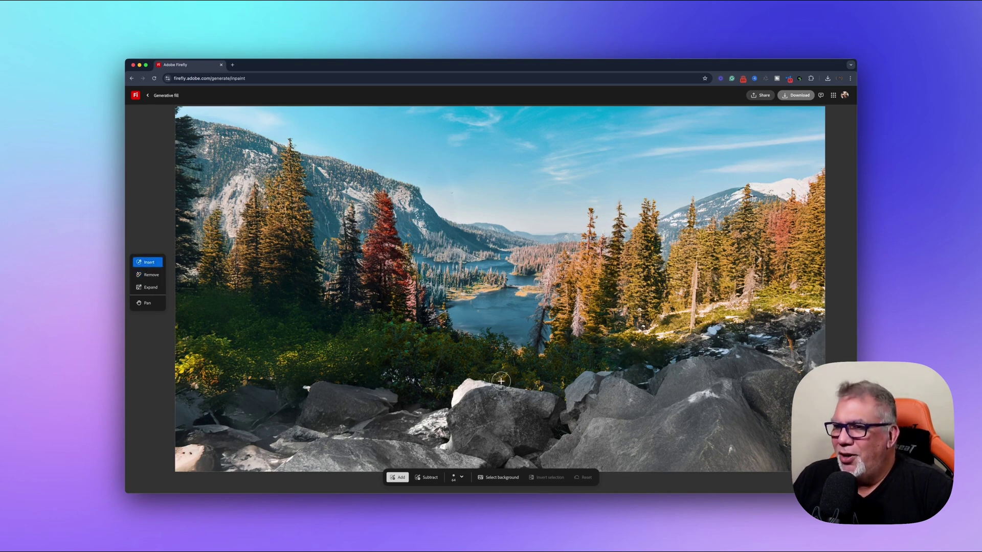
pyautogui.moveTo(500, 381)
pyautogui.mouseDown()
pyautogui.moveTo(469, 377)
pyautogui.moveTo(471, 354)
pyautogui.mouseUp()
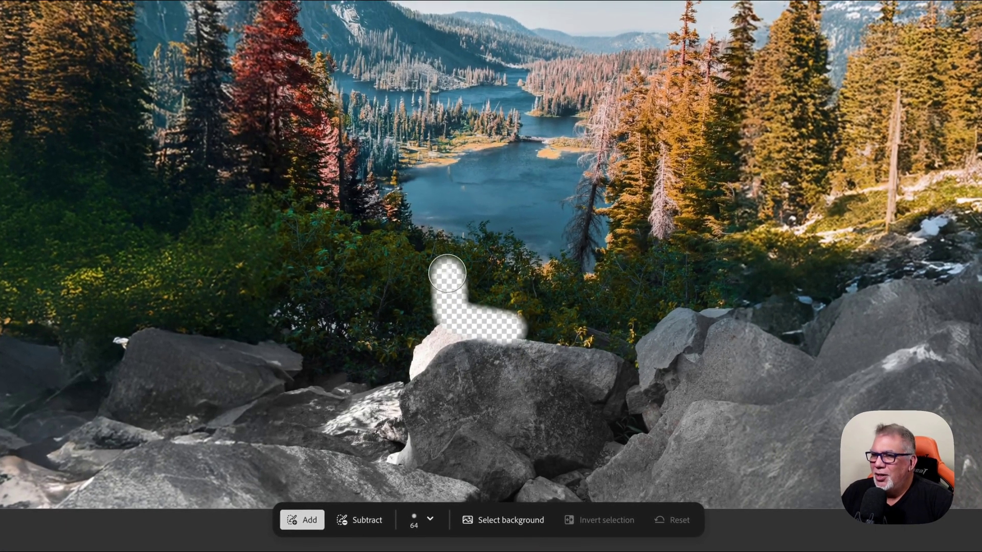
pyautogui.moveTo(447, 273)
pyautogui.mouseDown()
pyautogui.moveTo(448, 225)
pyautogui.moveTo(488, 214)
pyautogui.moveTo(520, 266)
pyautogui.moveTo(517, 297)
pyautogui.moveTo(494, 309)
pyautogui.moveTo(468, 243)
pyautogui.moveTo(494, 251)
pyautogui.moveTo(473, 295)
pyautogui.moveTo(462, 263)
pyautogui.moveTo(483, 279)
pyautogui.mouseUp()
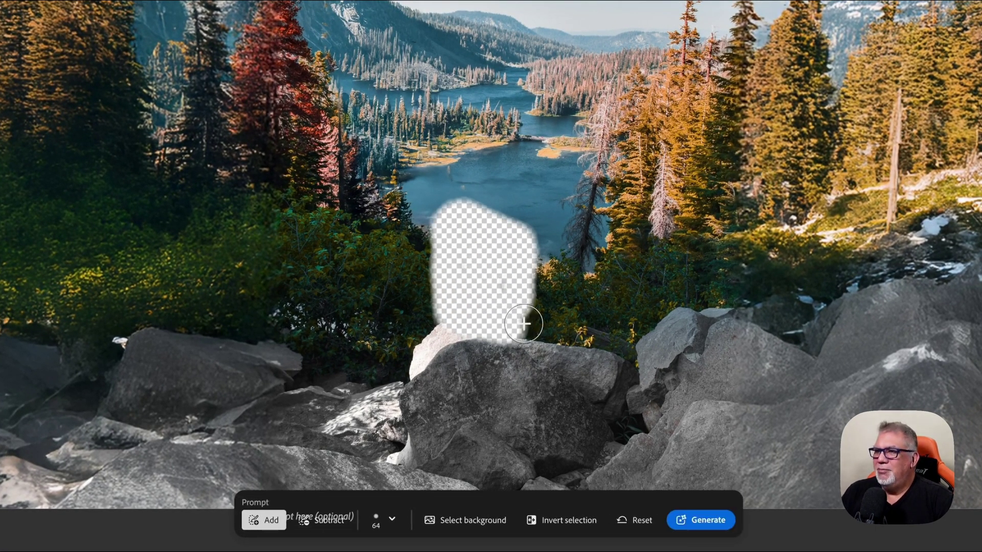
pyautogui.moveTo(538, 329)
pyautogui.mouseDown()
pyautogui.moveTo(524, 317)
pyautogui.moveTo(520, 248)
pyautogui.moveTo(512, 246)
pyautogui.moveTo(519, 227)
pyautogui.moveTo(489, 216)
pyautogui.moveTo(455, 216)
pyautogui.moveTo(439, 239)
pyautogui.moveTo(449, 307)
pyautogui.mouseUp()
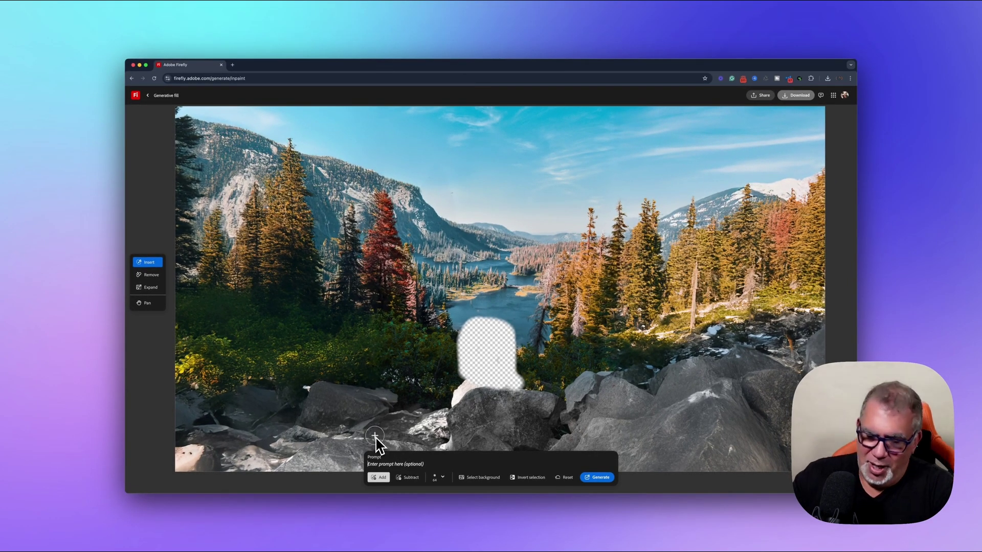
pyautogui.write('an eagle')
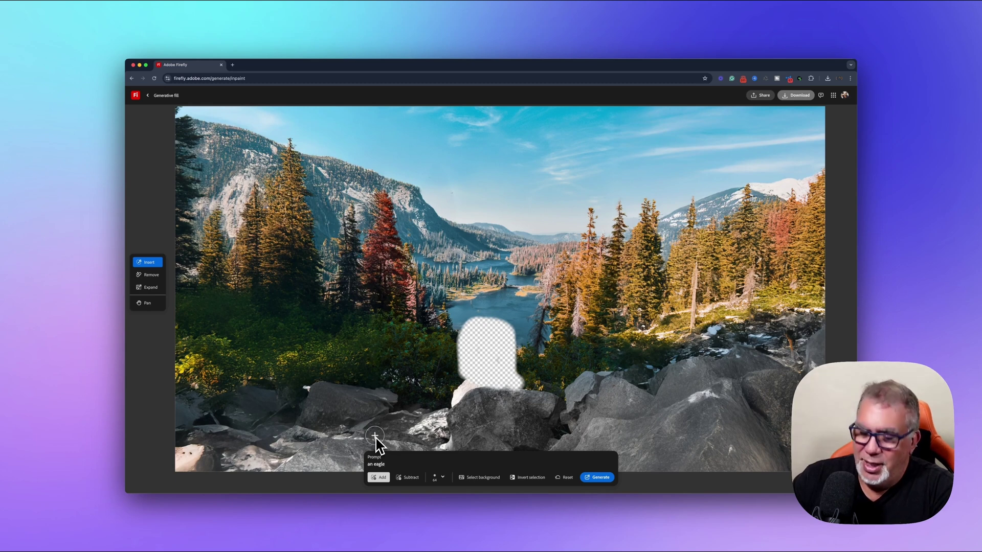
pyautogui.write(' sits on the rock looking out')
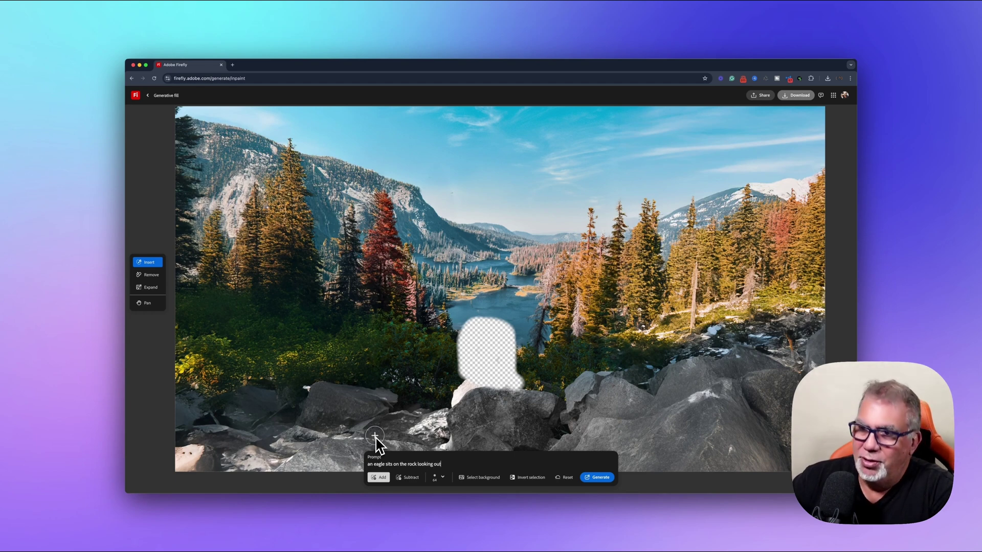
pyautogui.press('Return')
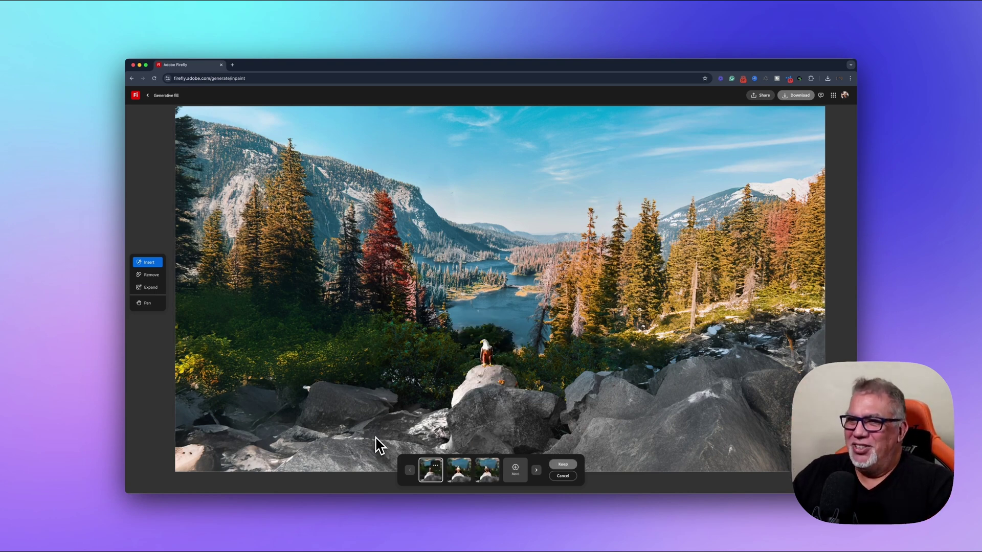
# Preview the wing-spread and side-facing eagles, then keep the front-facing eagle on the rock.
pyautogui.click(459, 473)
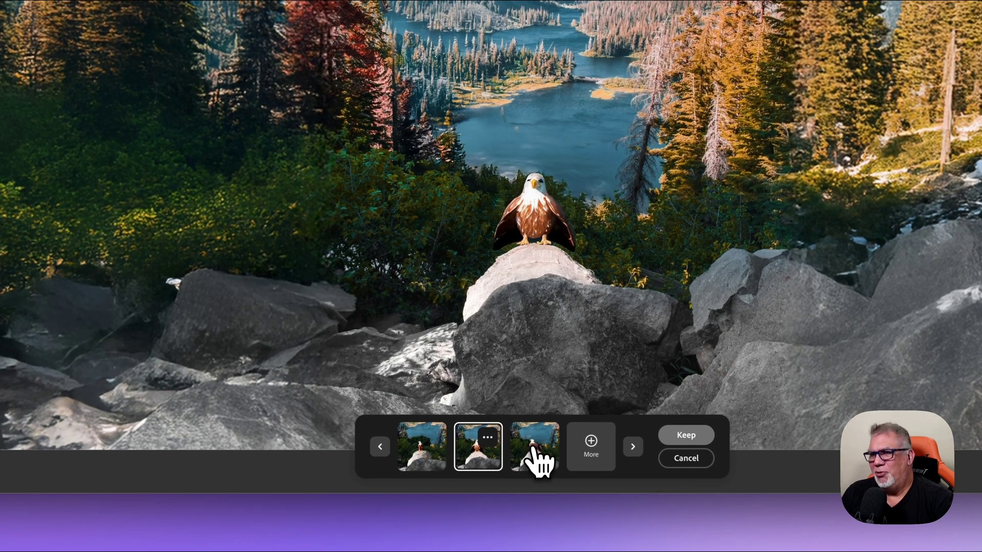
pyautogui.click(535, 454)
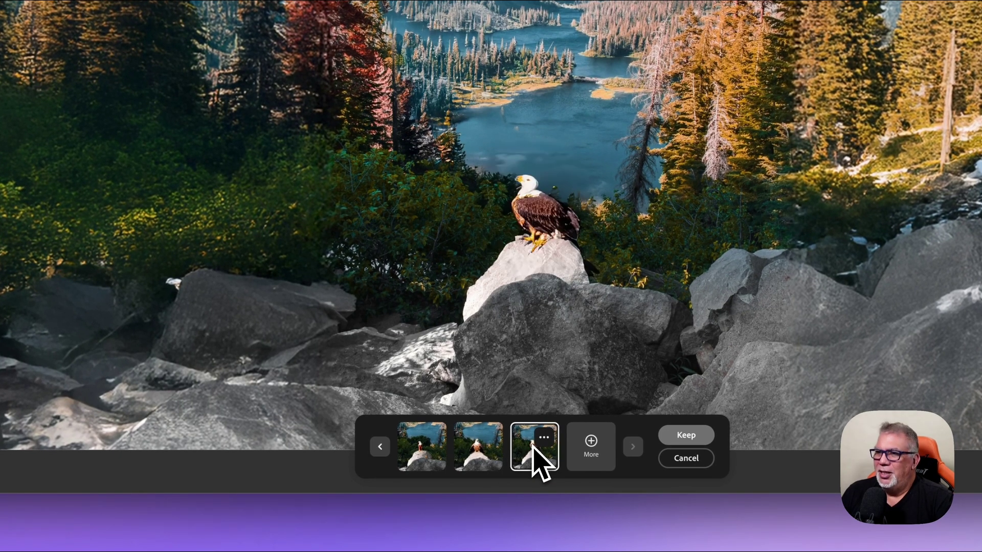
pyautogui.click(418, 468)
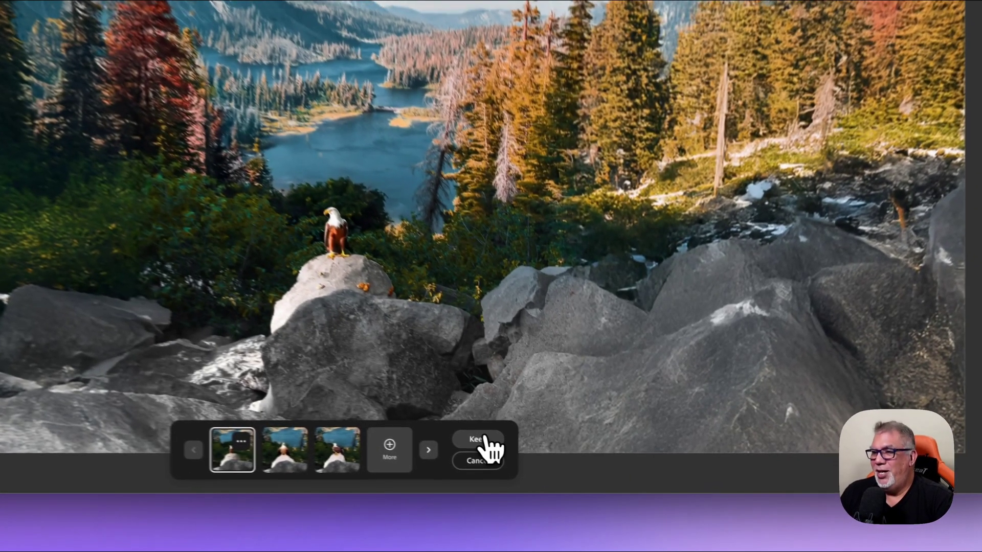
pyautogui.click(481, 441)
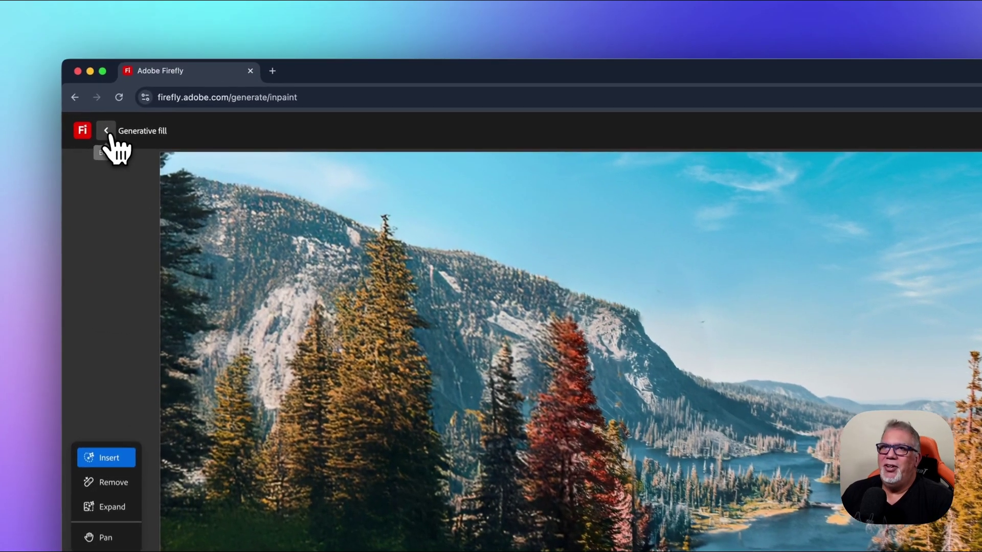
# Load the vertical students-at-laptops photo from the FIREFLY folder into Generative Fill.
pyautogui.click(123, 118)
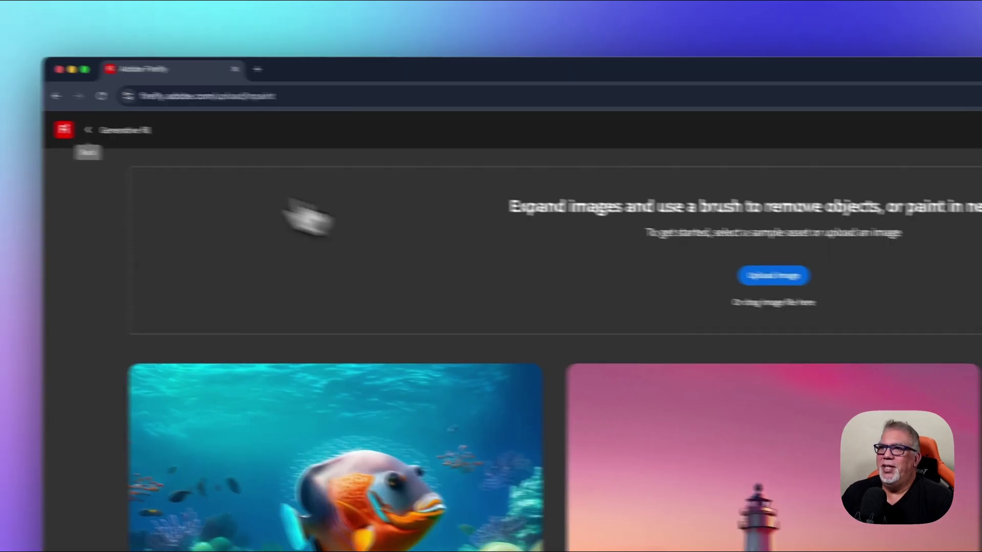
pyautogui.click(606, 252)
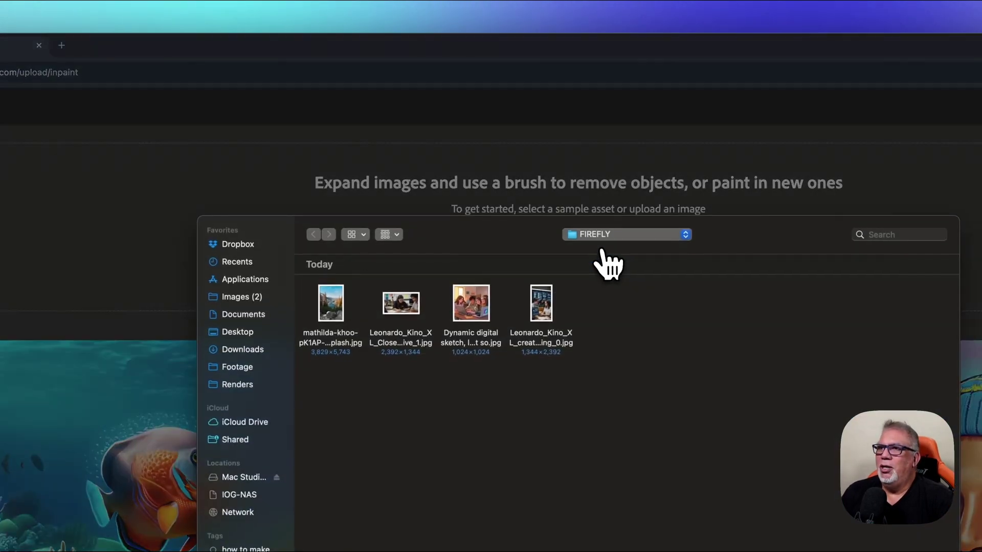
pyautogui.doubleClick(540, 315)
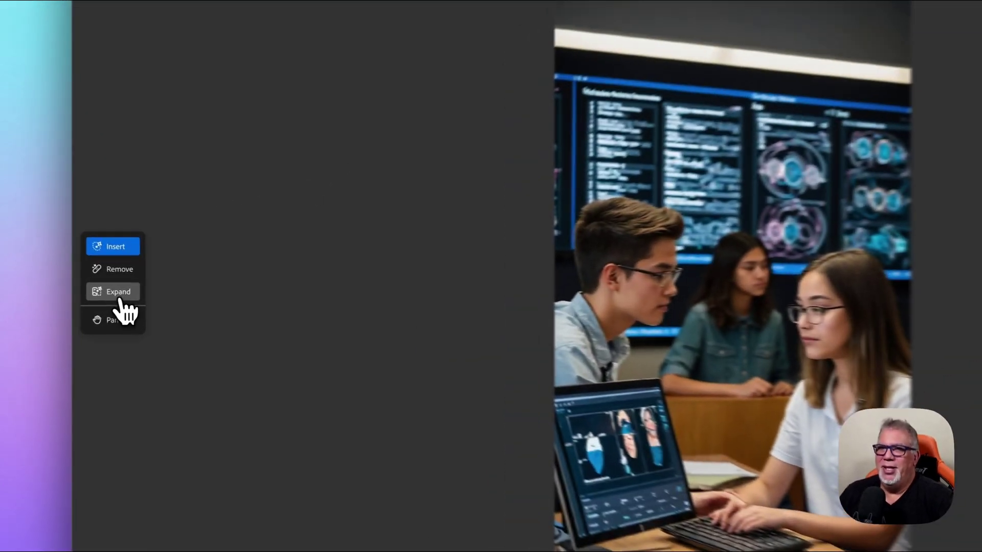
# Expand the classroom photo to Widescreen (16:9) and generate the surrounding screens and desks.
pyautogui.click(154, 287)
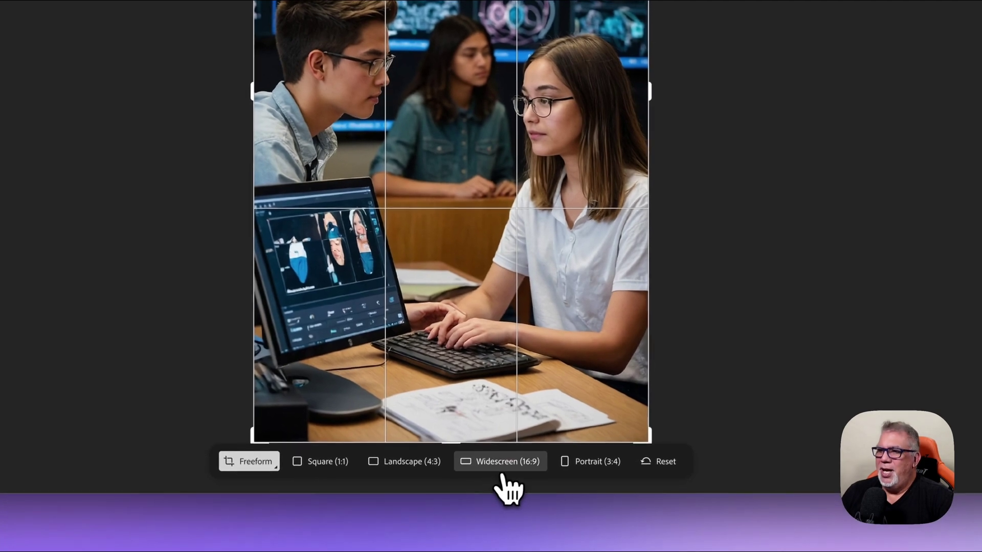
pyautogui.click(503, 470)
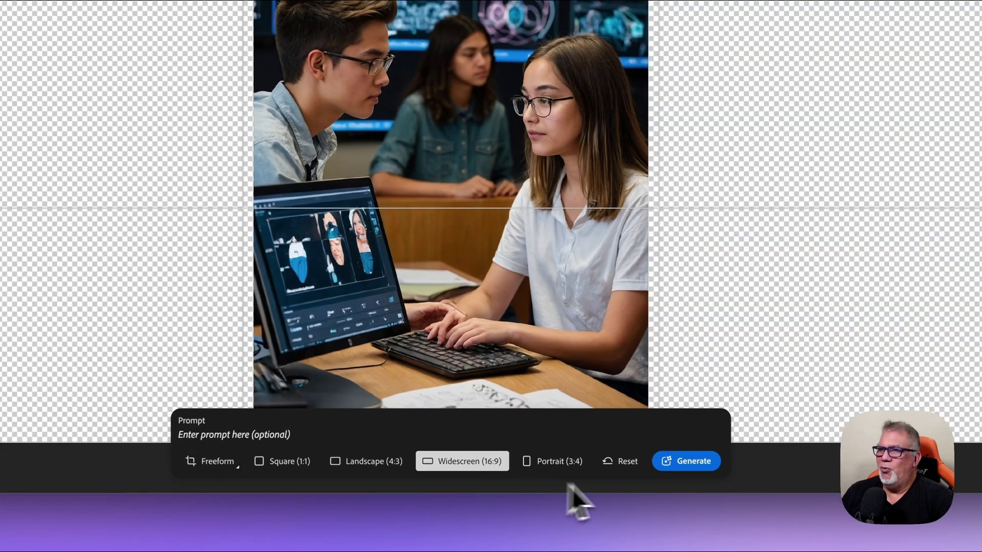
pyautogui.click(675, 465)
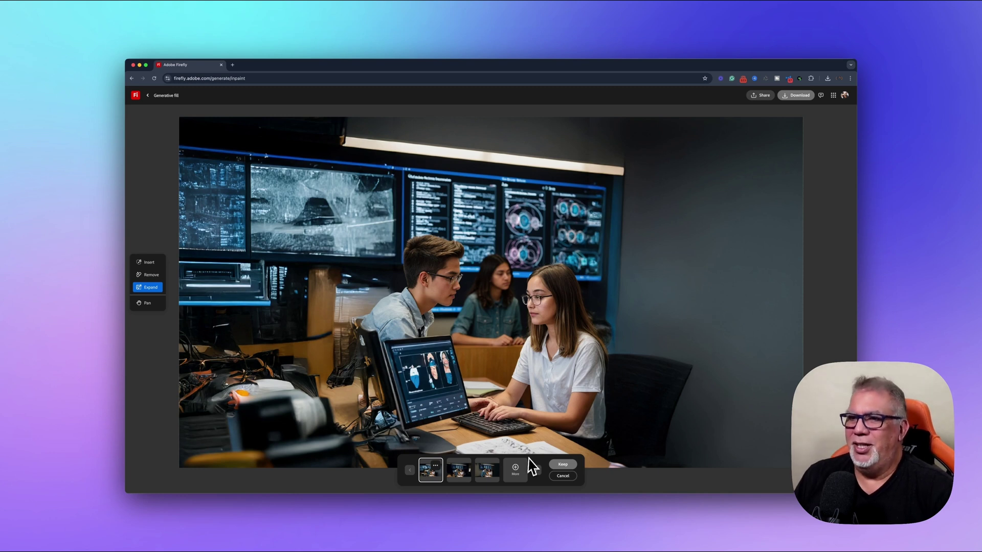
# Preview the expanded versions, generate three more, and settle on the dark monitor-lined office.
pyautogui.click(464, 478)
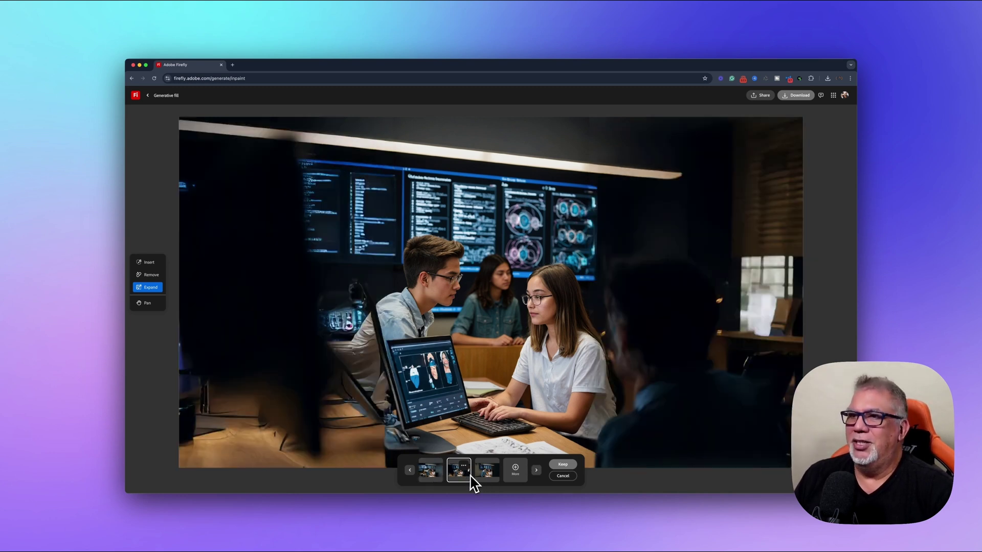
pyautogui.click(490, 479)
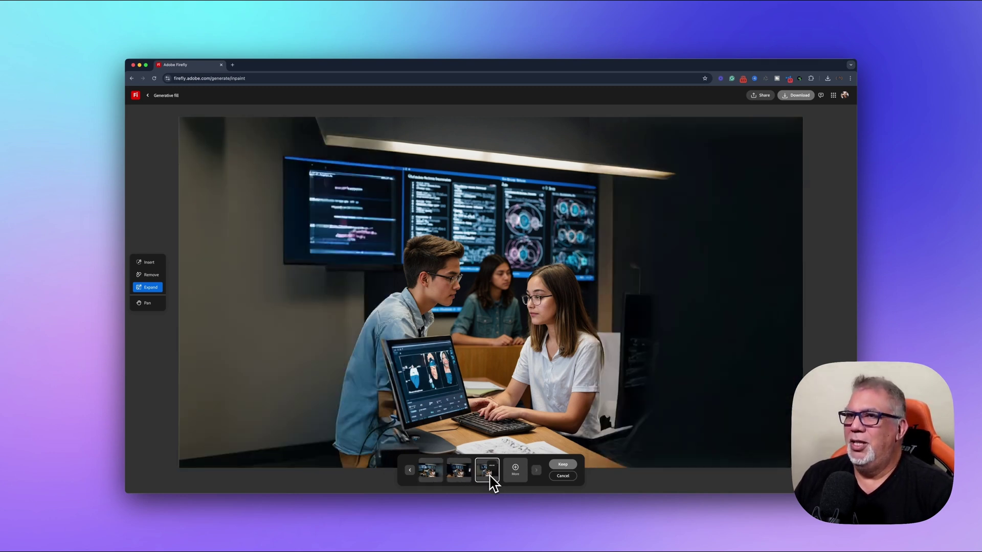
pyautogui.click(515, 469)
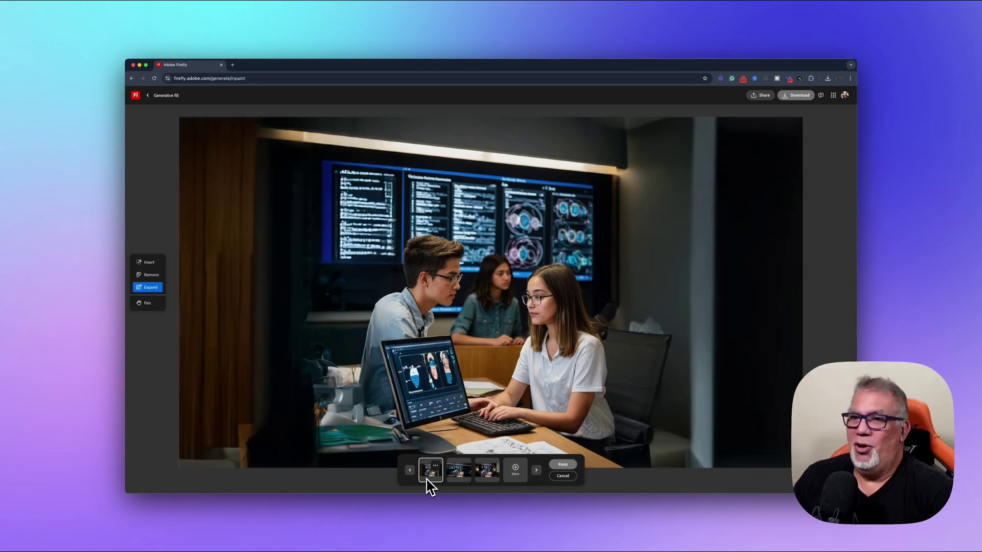
pyautogui.click(452, 479)
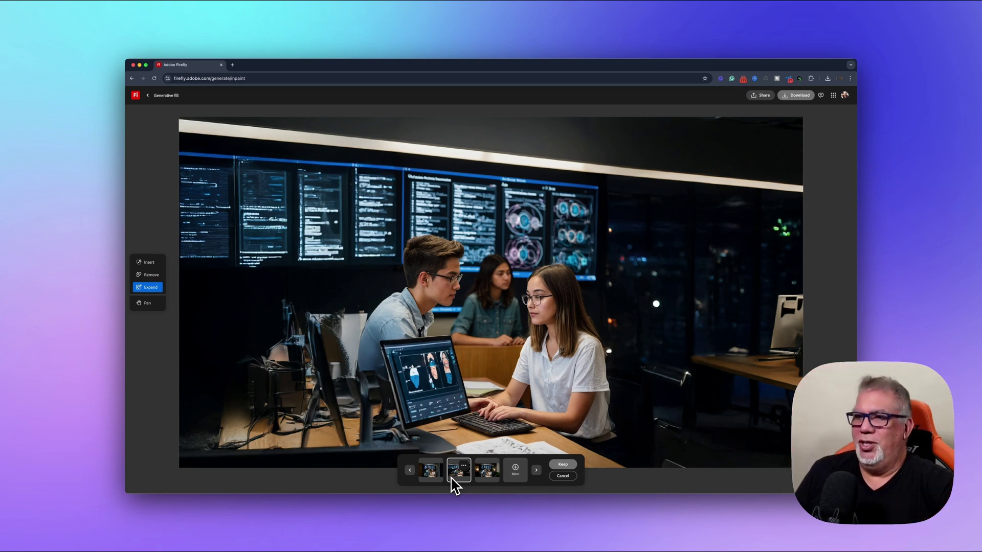
pyautogui.click(485, 473)
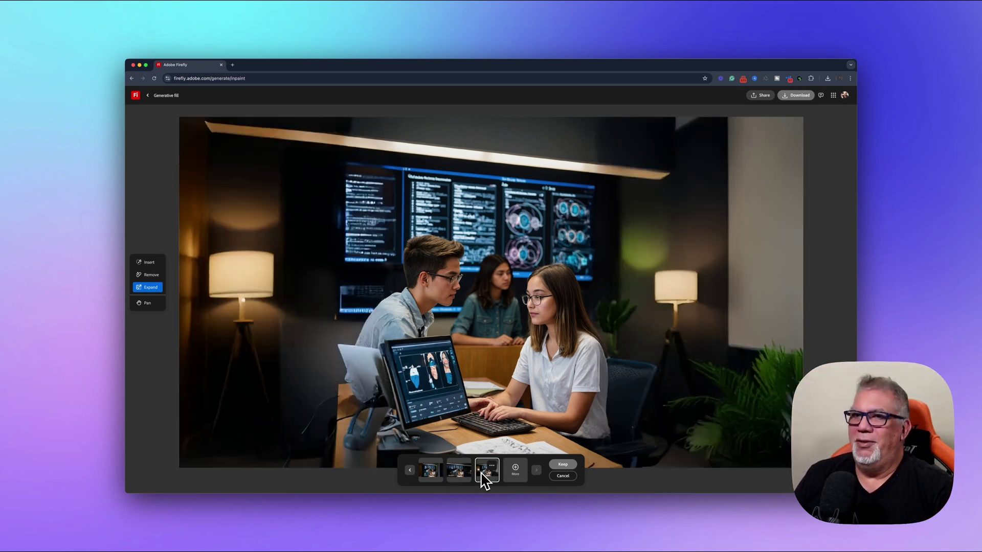
pyautogui.click(455, 475)
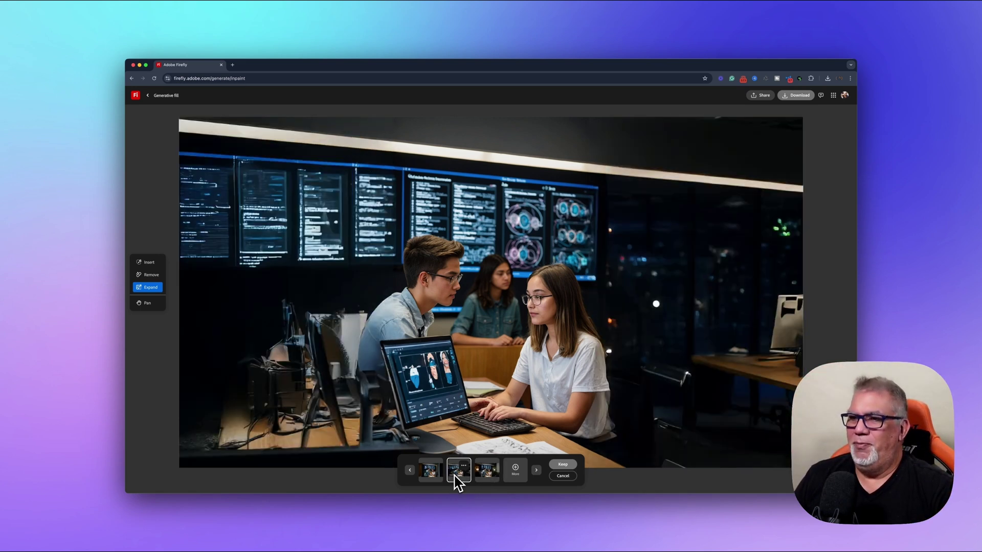